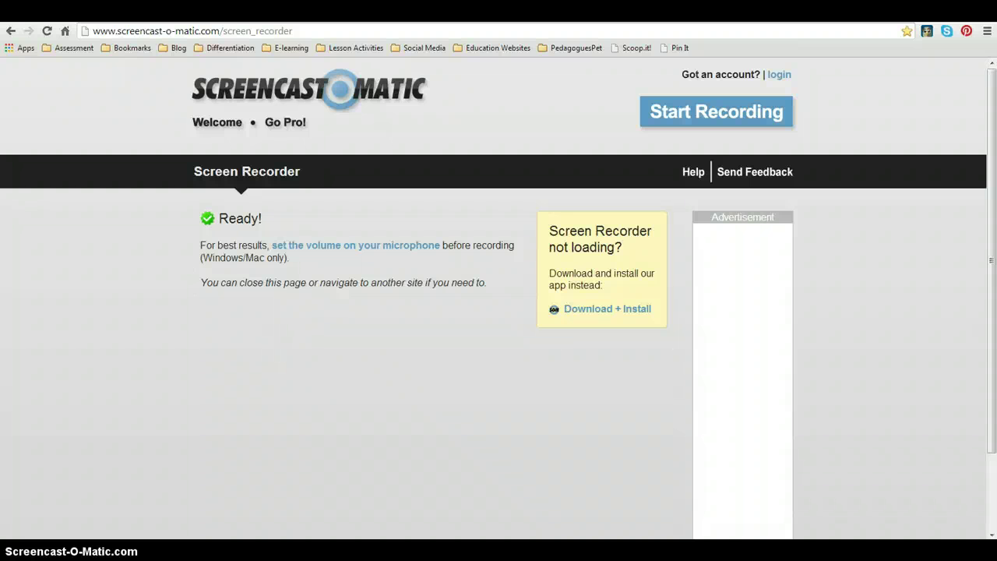
pyautogui.click(249, 30)
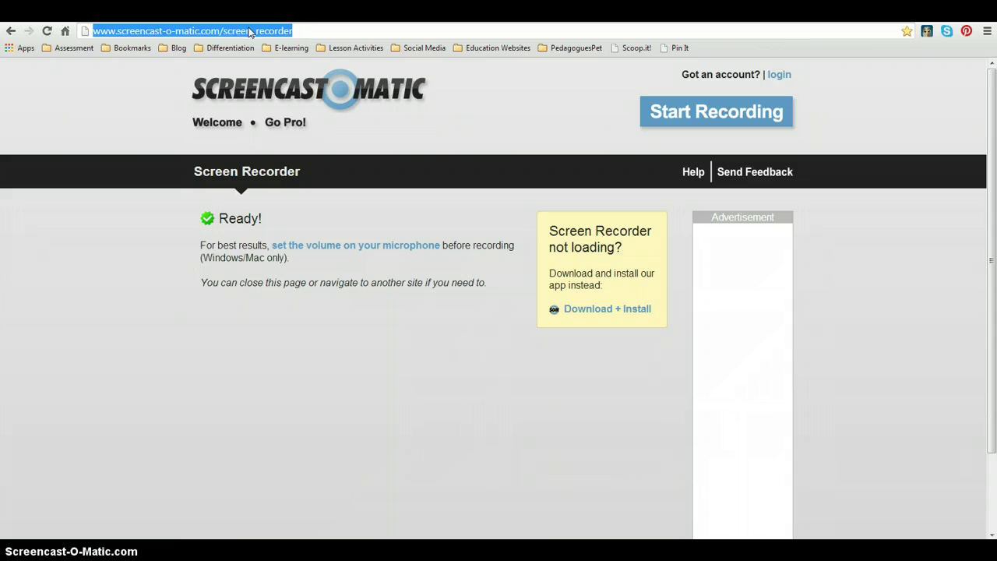
pyautogui.write('www')
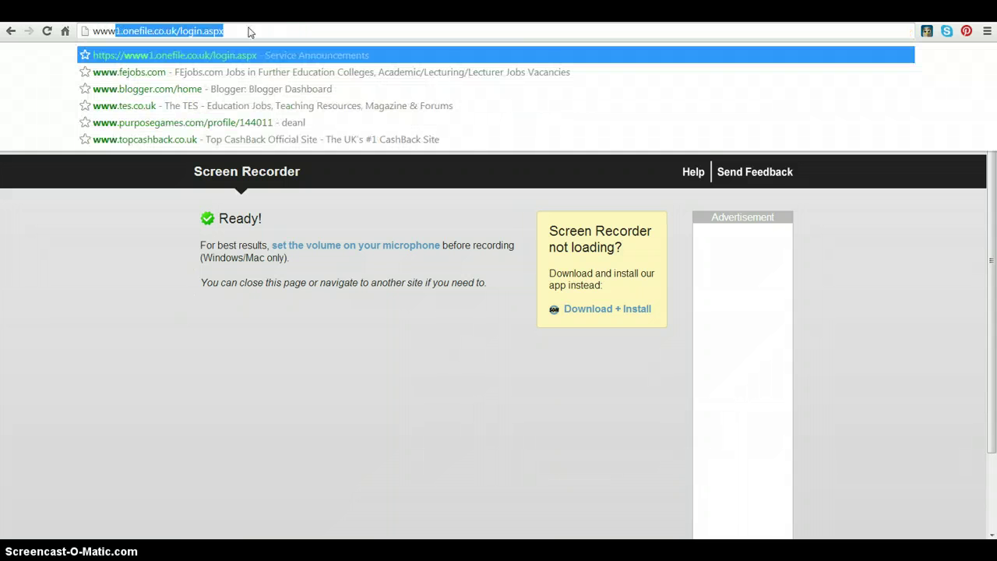
pyautogui.write('.purpo')
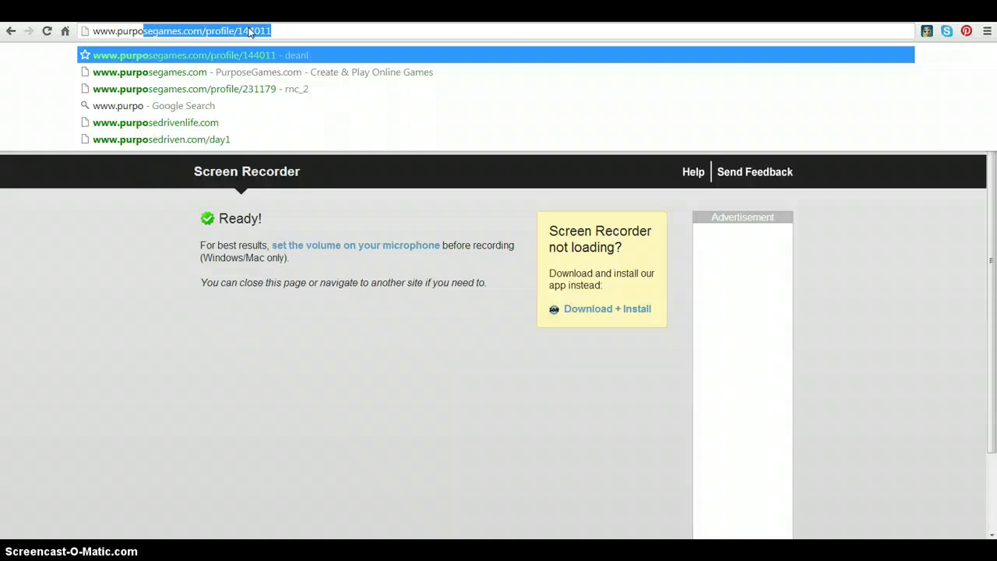
pyautogui.press('Right')
pyautogui.press('BackSpace')
pyautogui.press('BackSpace')
pyautogui.press('BackSpace')
pyautogui.press('BackSpace')
pyautogui.press('BackSpace')
pyautogui.press('BackSpace')
pyautogui.press('BackSpace')
pyautogui.press('BackSpace')
pyautogui.press('BackSpace')
pyautogui.press('BackSpace')
pyautogui.press('BackSpace')
pyautogui.press('BackSpace')
pyautogui.press('BackSpace')
pyautogui.press('BackSpace')
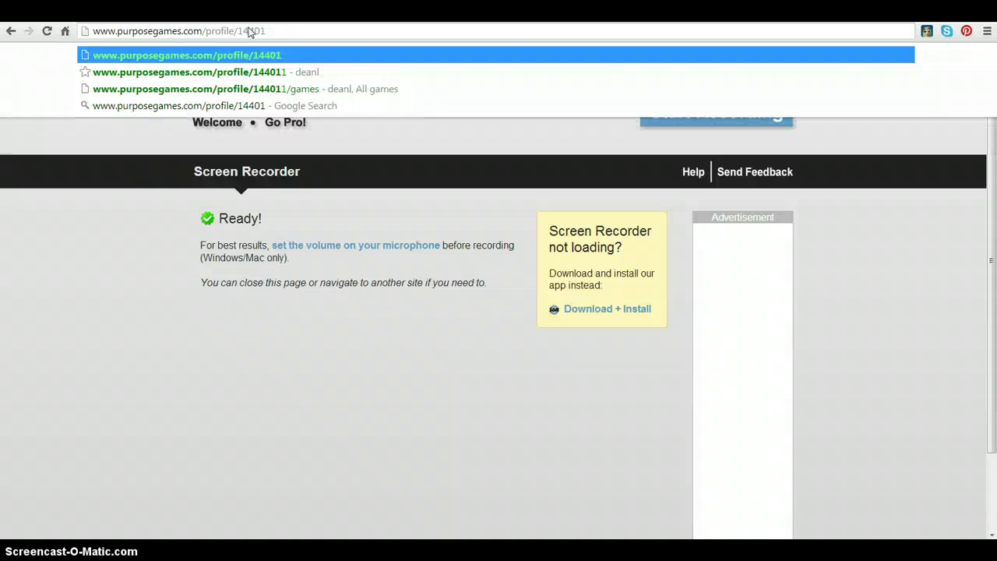
pyautogui.press('Return')
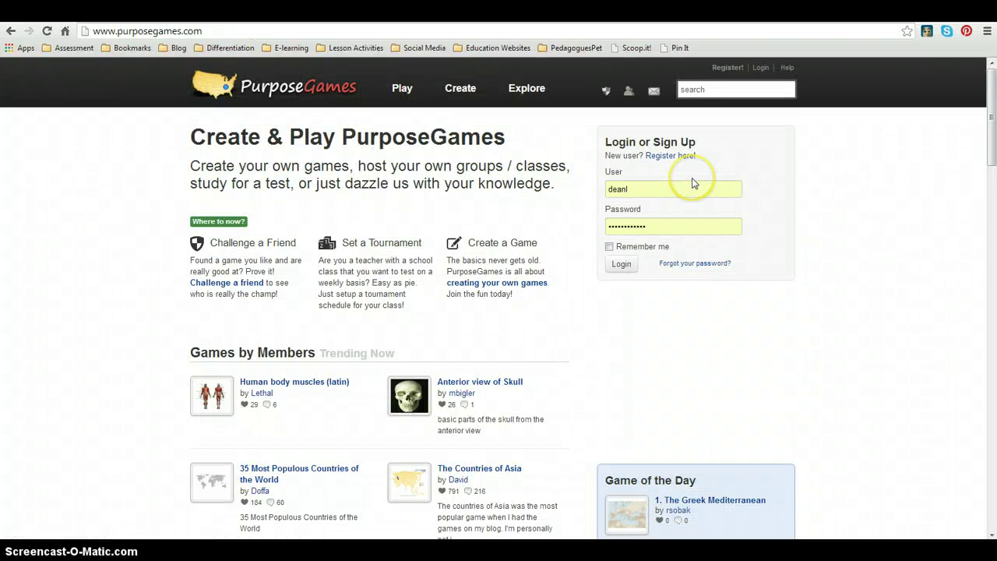
# - Log in with the pre-filled account details and open the account's profile page
pyautogui.click(647, 189)
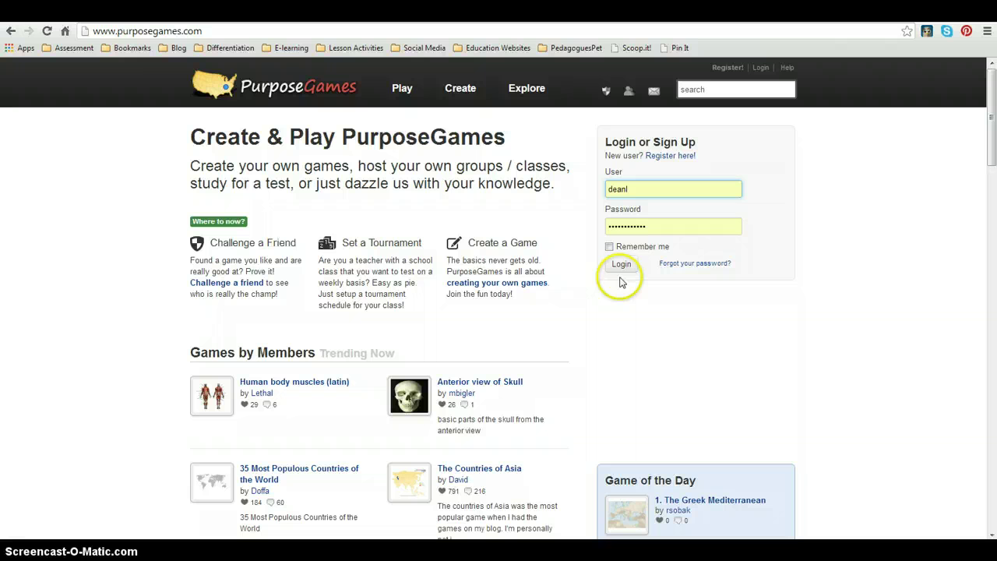
pyautogui.click(622, 267)
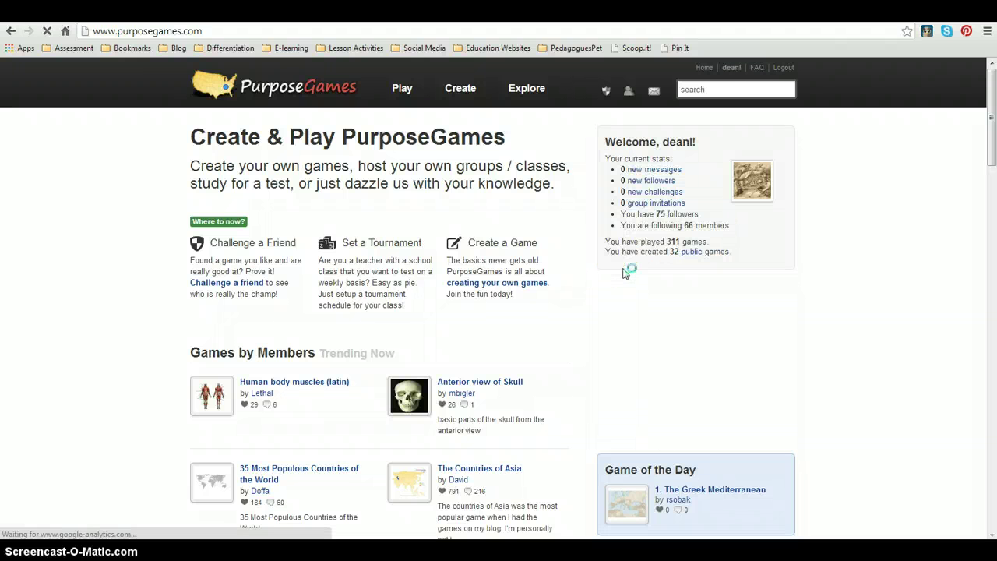
pyautogui.click(730, 70)
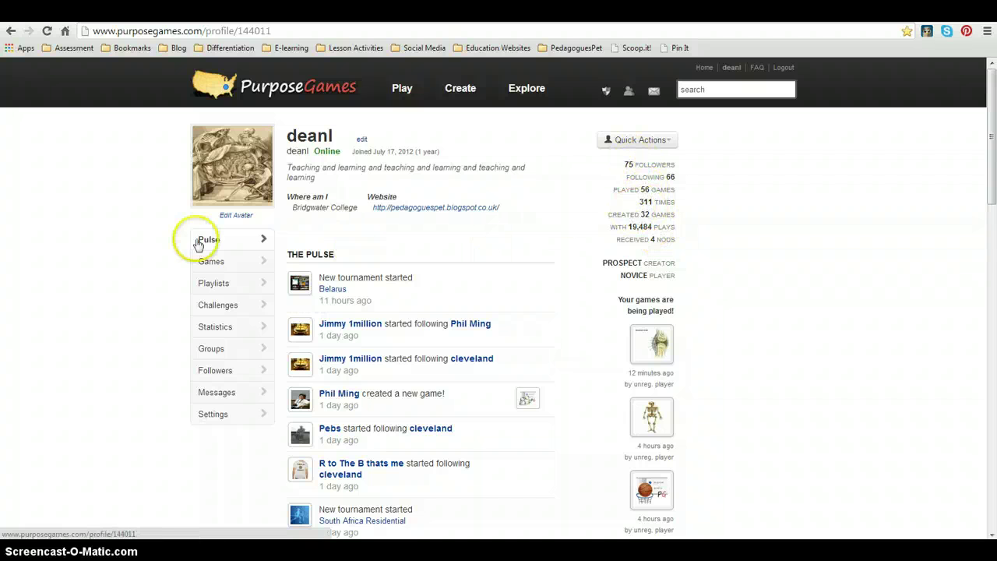
# - Open the Anatomical Planes game from the profile's Games list
pyautogui.click(211, 260)
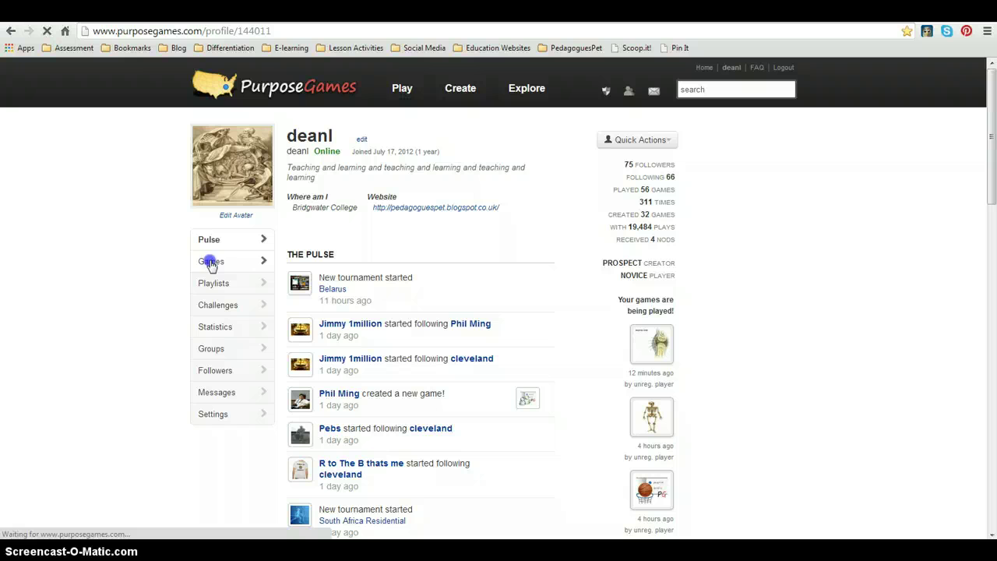
pyautogui.click(211, 265)
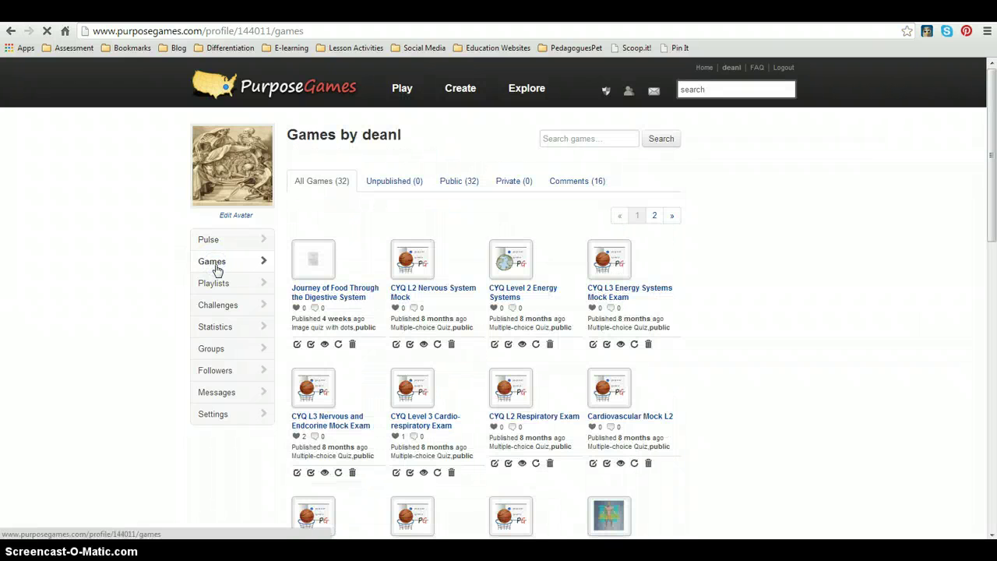
pyautogui.scroll(-2, 515, 397)
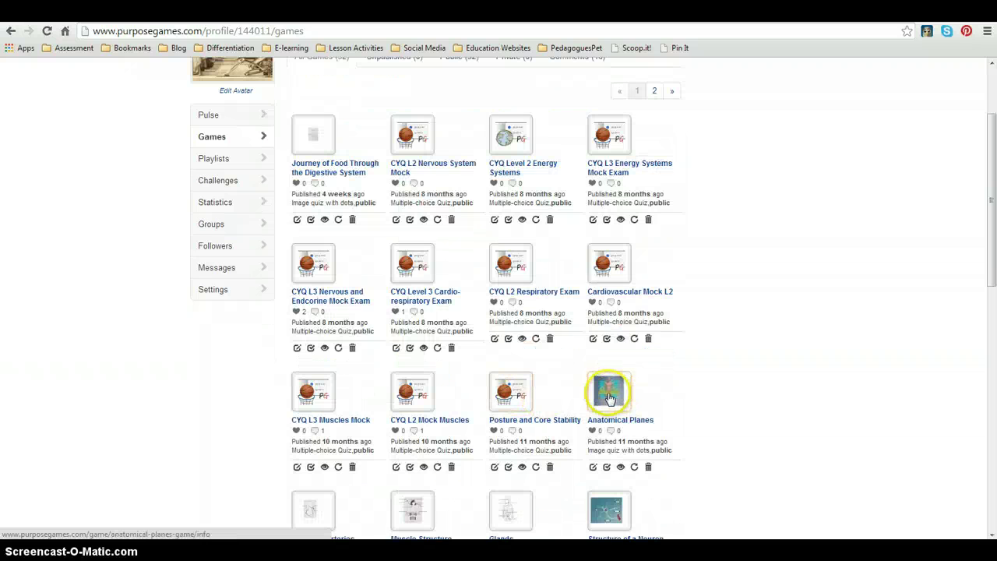
pyautogui.click(610, 398)
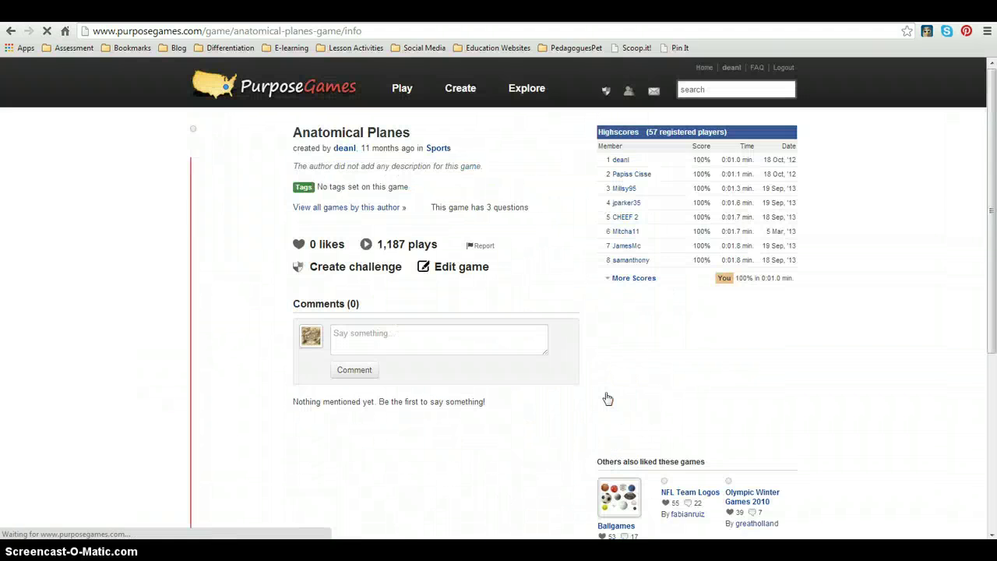
pyautogui.click(227, 161)
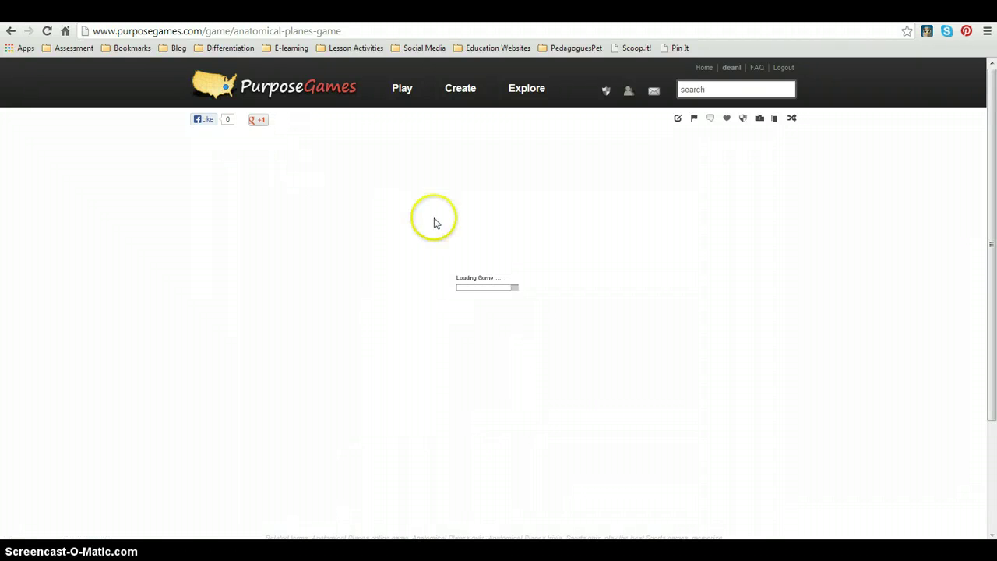
# - Play Anatomical Planes, hitting Transverse, Saggital and Frontal planes for a 100% score
pyautogui.click(689, 176)
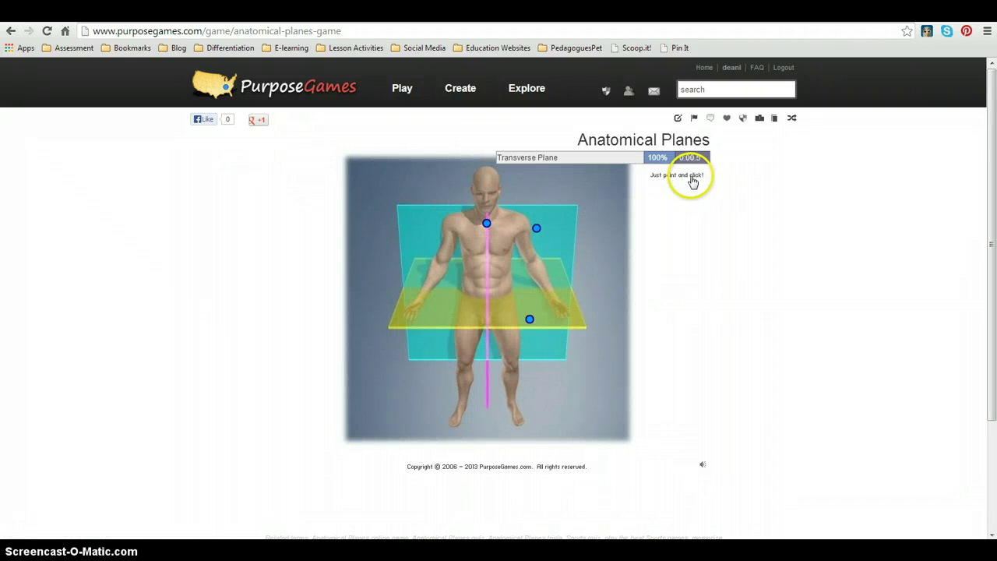
pyautogui.click(529, 321)
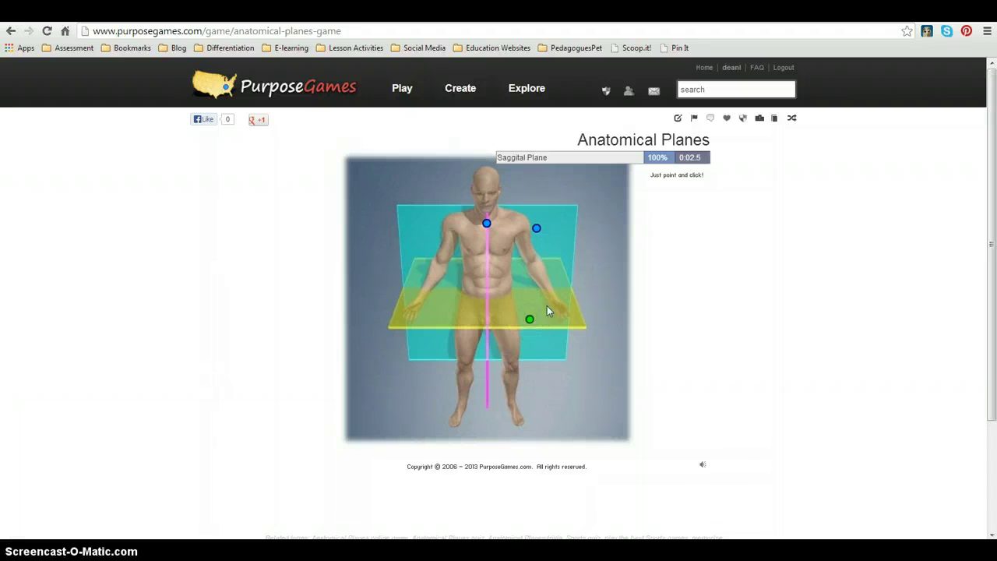
pyautogui.click(486, 225)
pyautogui.click(536, 228)
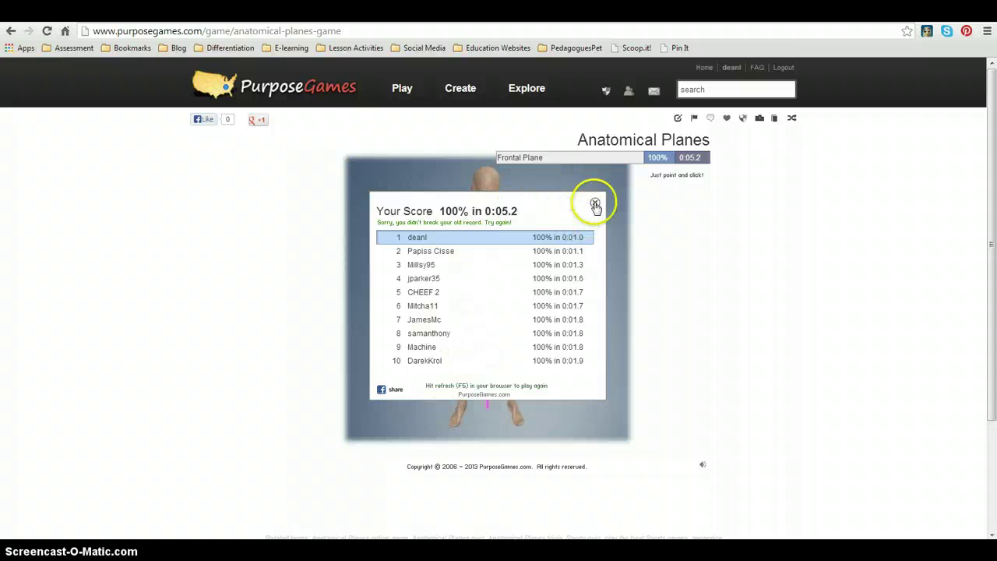
pyautogui.click(596, 202)
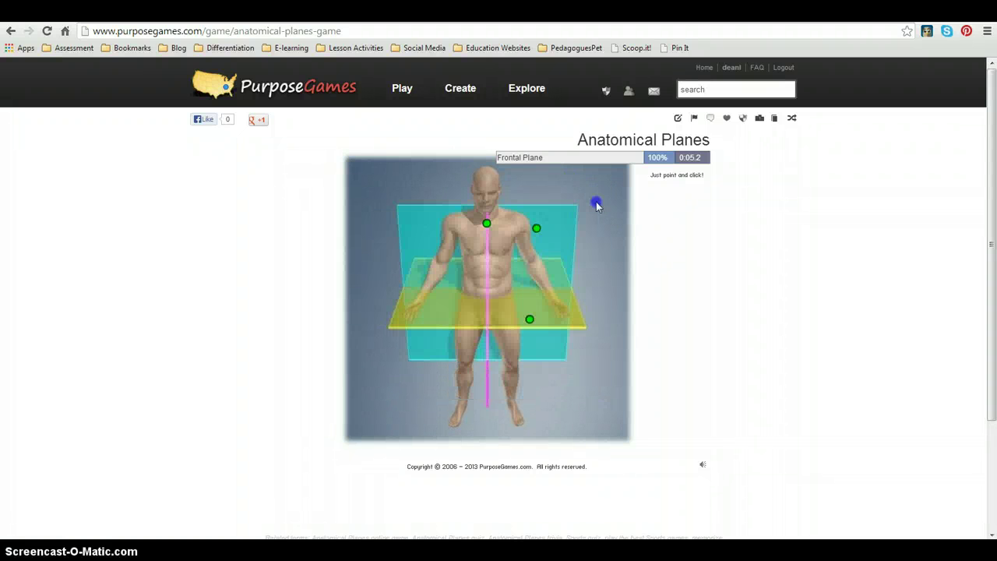
# - Open the Create page and look over the quiz game types on offer
pyautogui.click(458, 92)
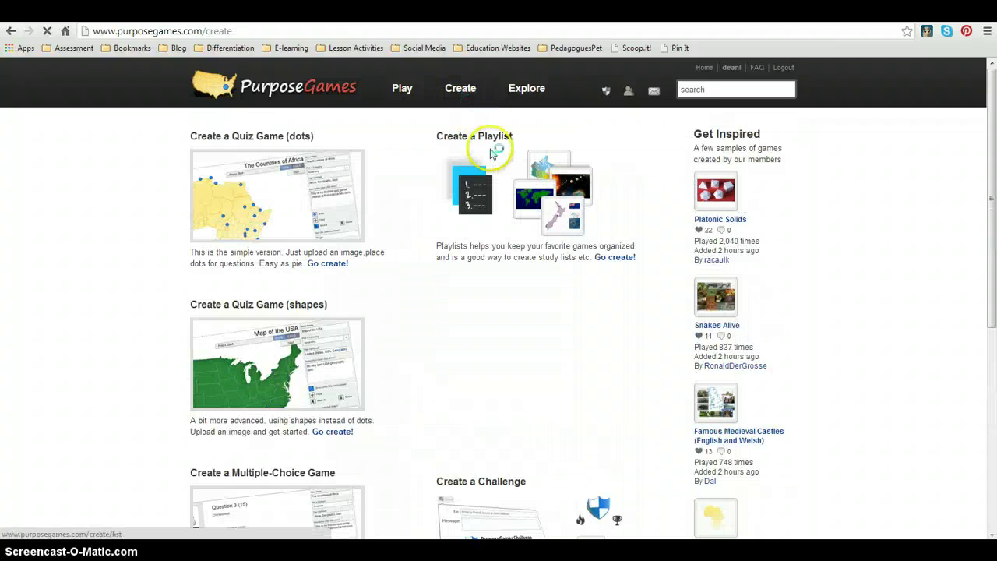
pyautogui.click(421, 214)
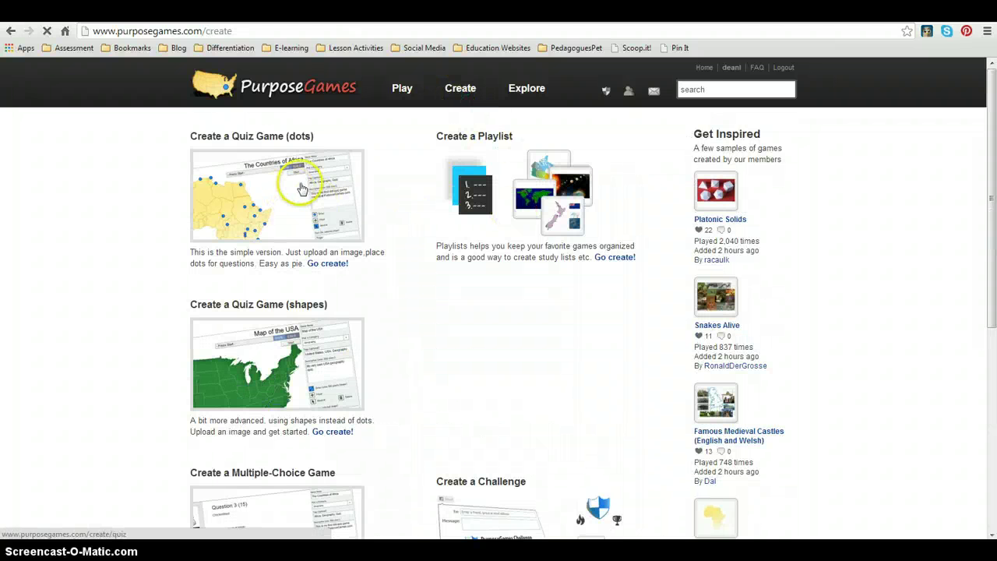
pyautogui.scroll(-1, 330, 483)
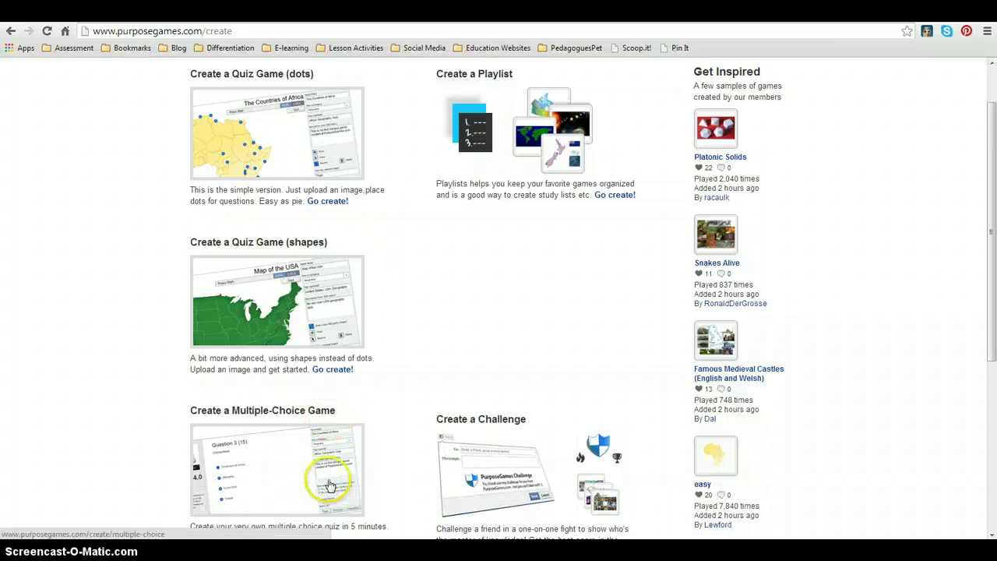
pyautogui.scroll(1, 329, 485)
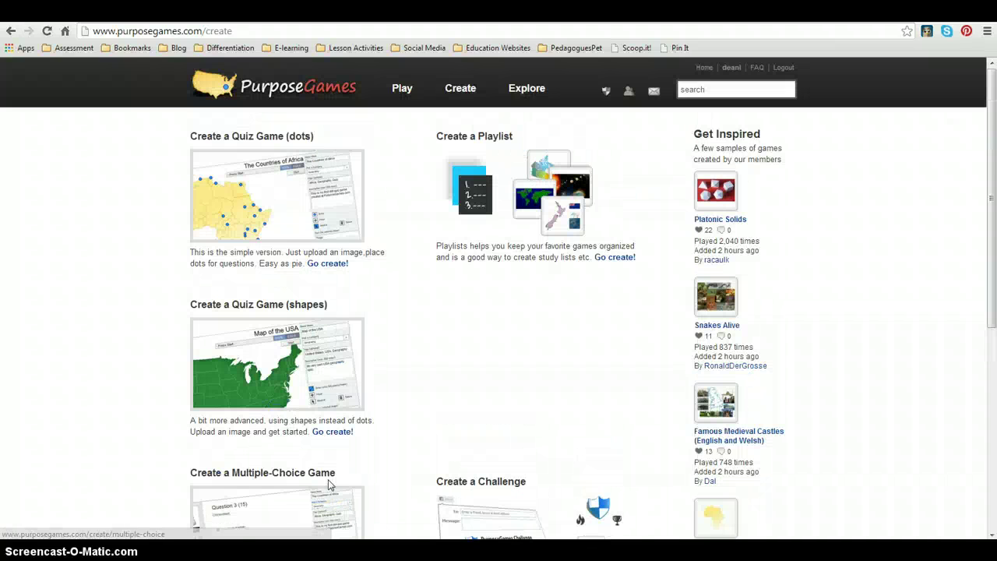
# - Start a new quiz game with dots and browse the background image choices
pyautogui.click(311, 266)
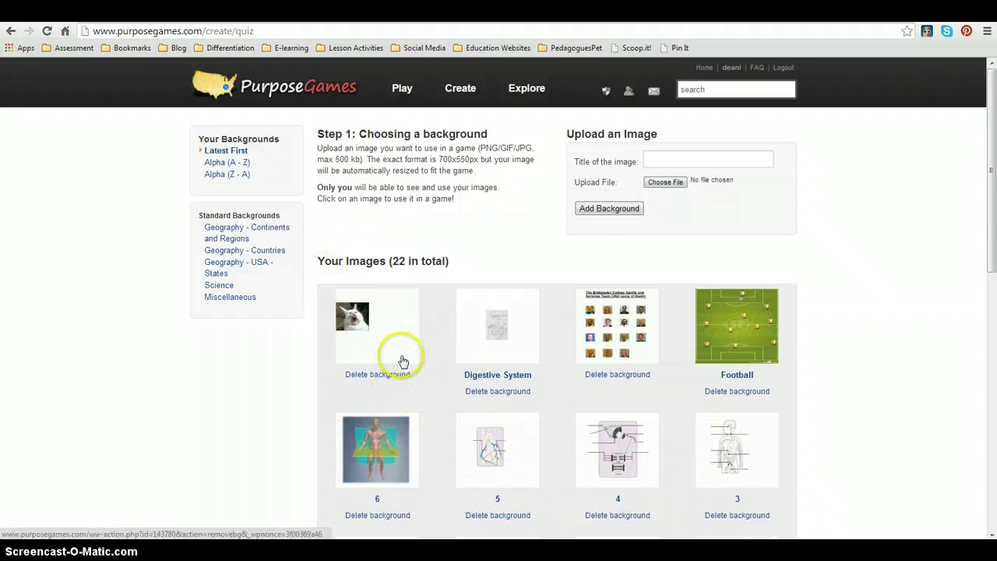
pyautogui.scroll(-6, 667, 349)
pyautogui.scroll(5, 448, 449)
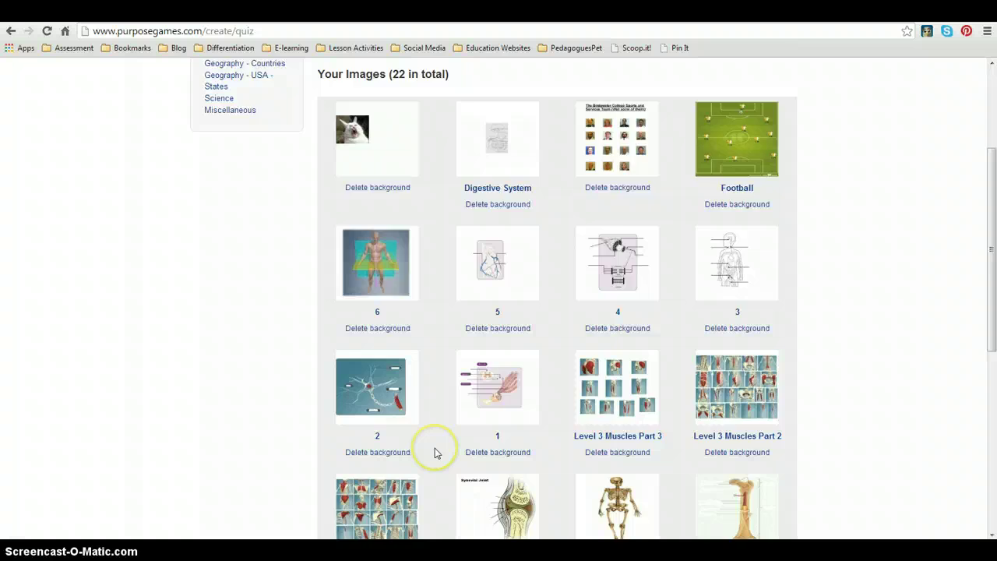
pyautogui.scroll(1, 435, 453)
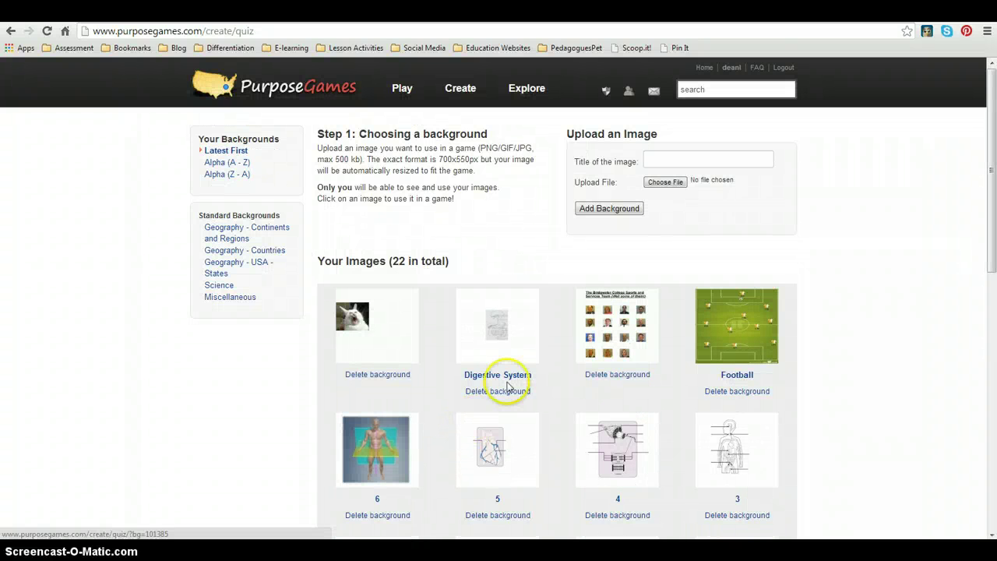
# - Upload MAP.jpg from Pictures as a new background titled 'Map' and select it
pyautogui.click(658, 183)
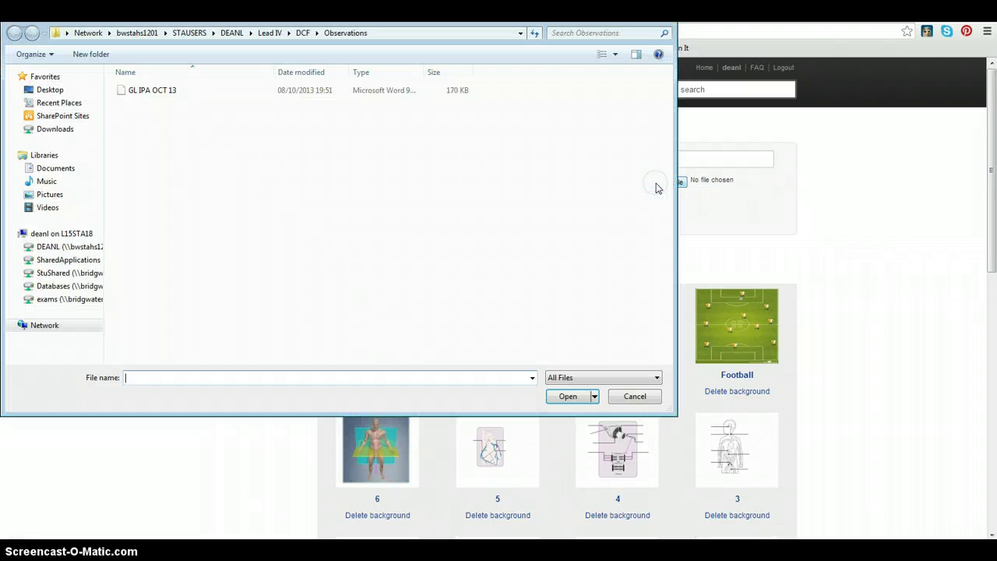
pyautogui.click(51, 194)
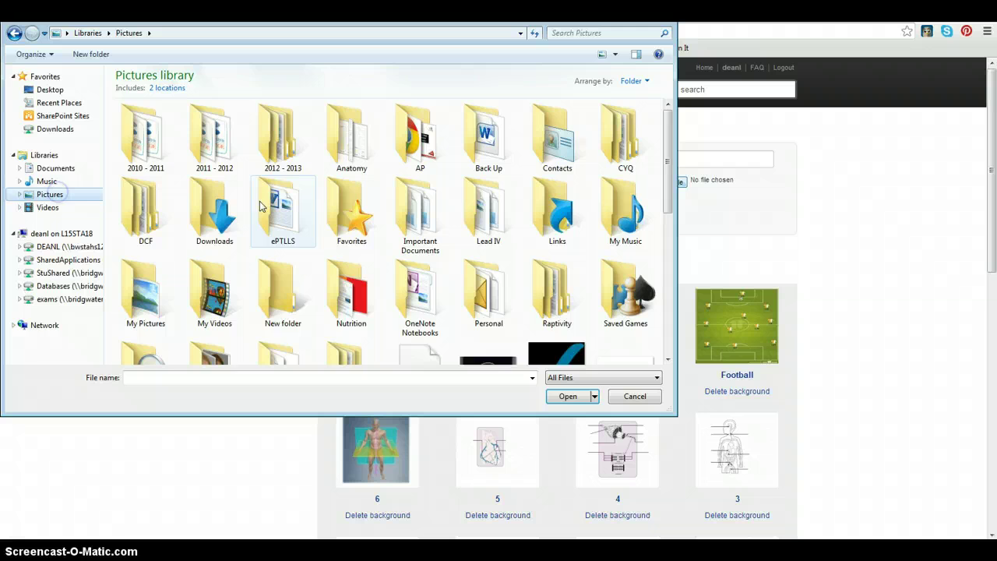
pyautogui.scroll(-5, 265, 204)
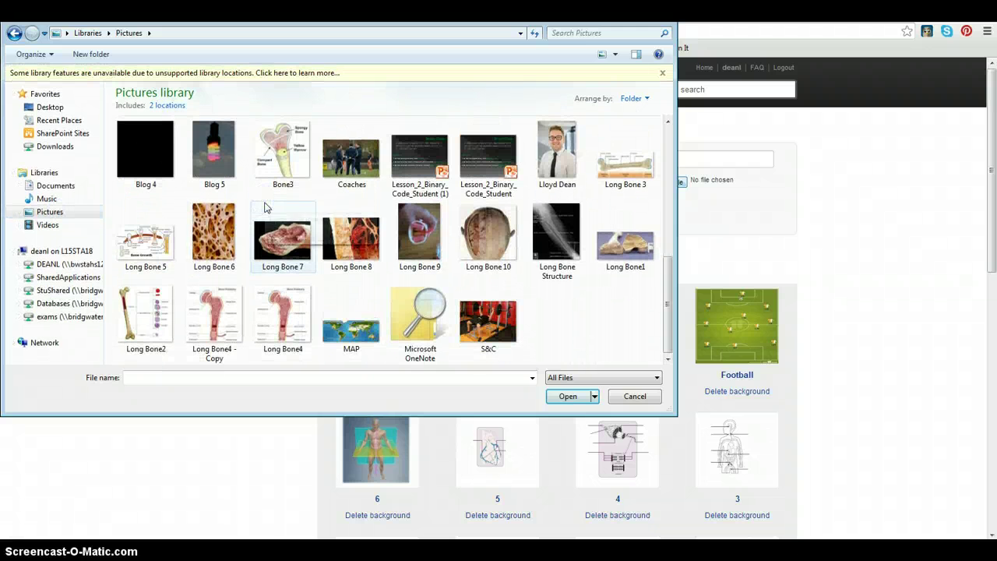
pyautogui.click(356, 341)
pyautogui.doubleClick(356, 342)
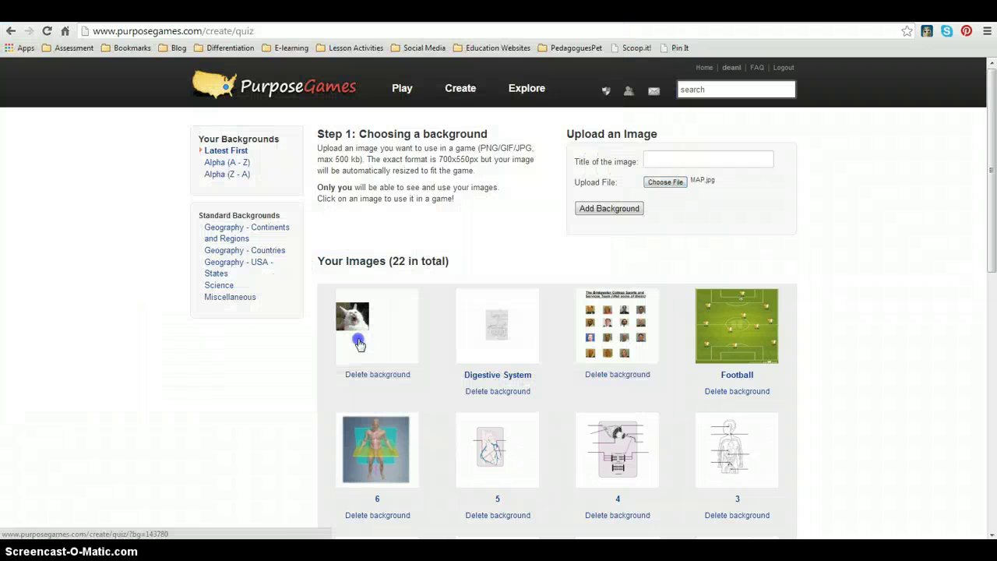
pyautogui.click(672, 155)
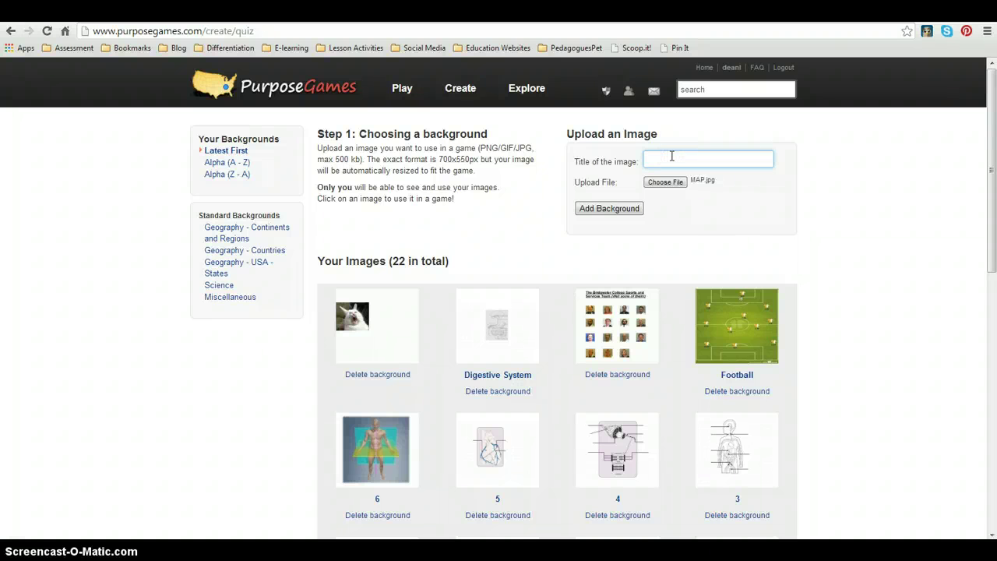
pyautogui.click(586, 209)
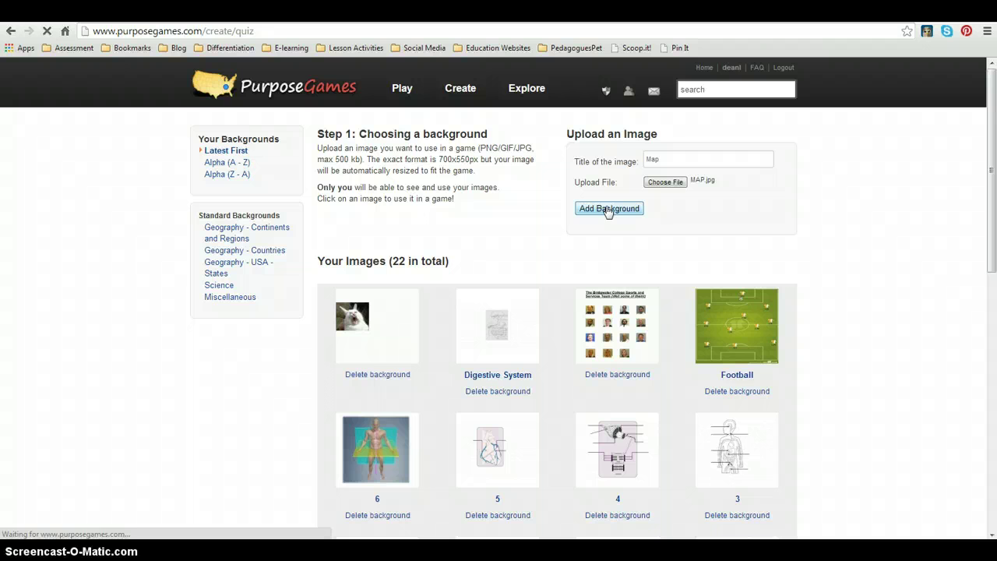
pyautogui.click(377, 329)
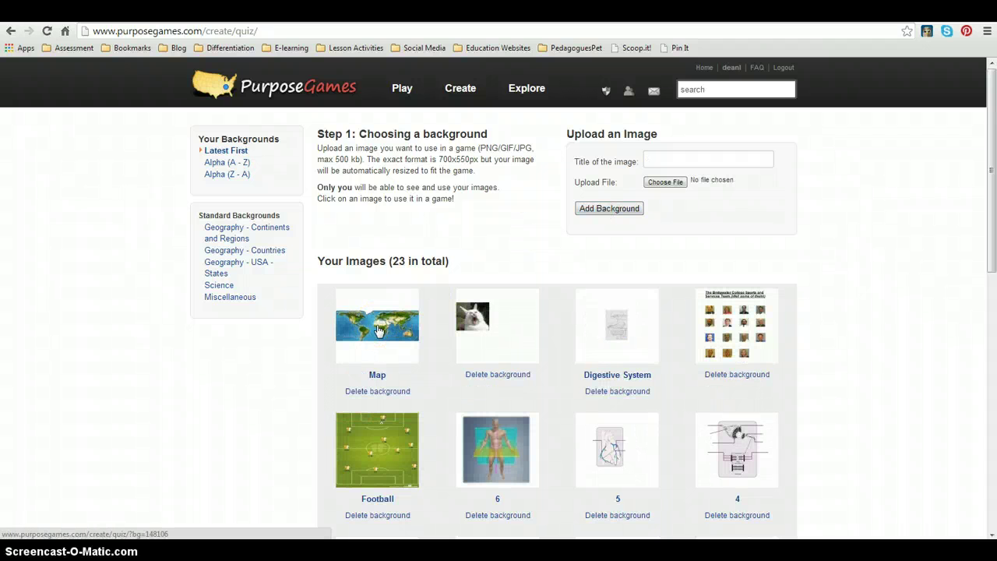
# - Name the Map-based game 'Geography Quiz', category Geography, with description 'Map of the world'
pyautogui.click(377, 329)
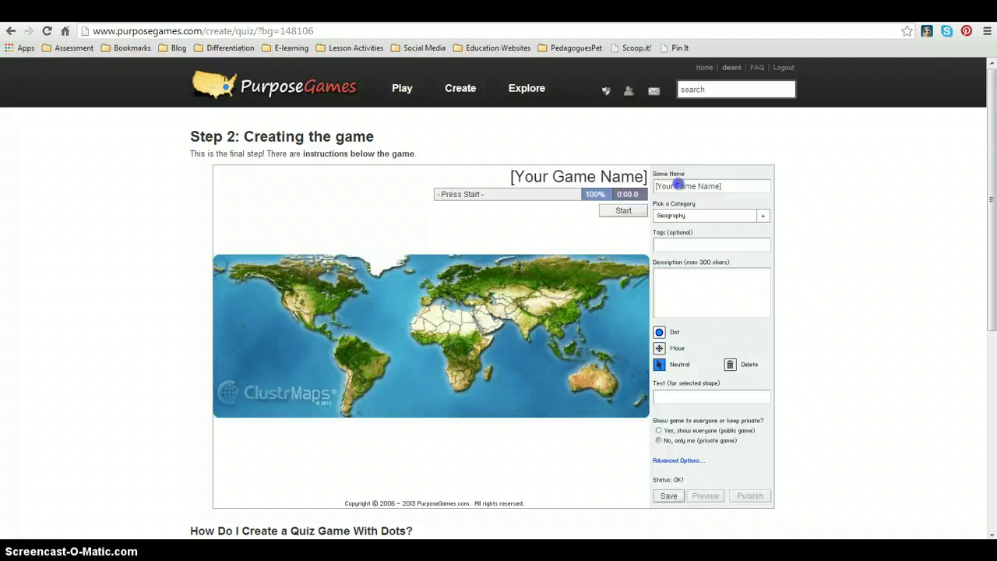
pyautogui.tripleClick(679, 184)
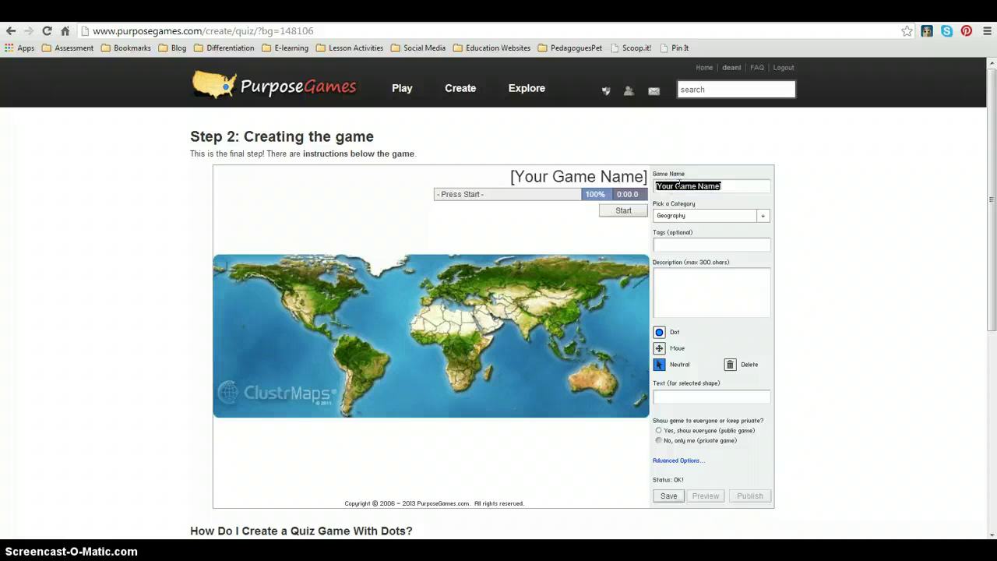
pyautogui.write('Geograph')
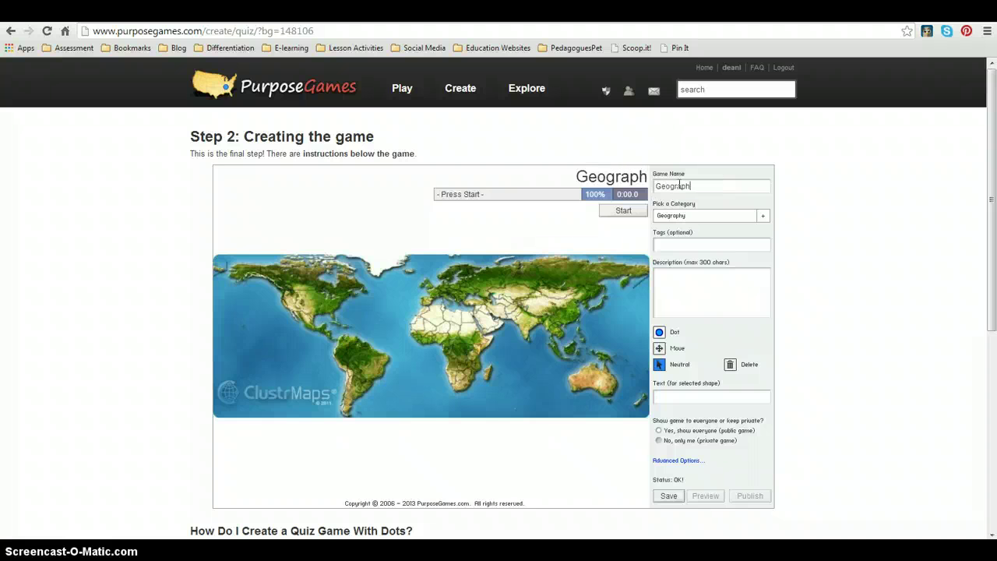
pyautogui.write('y Quiz')
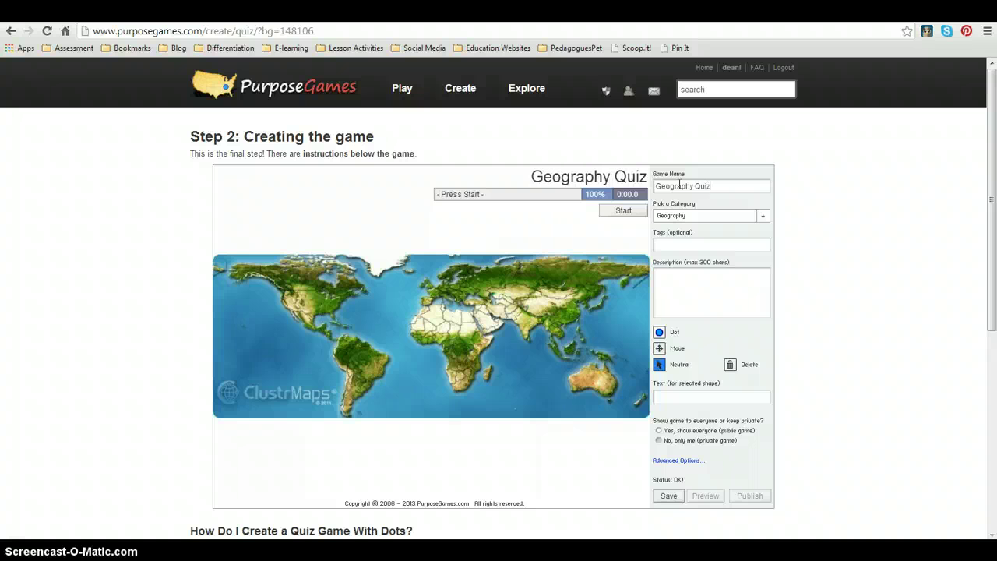
pyautogui.click(687, 216)
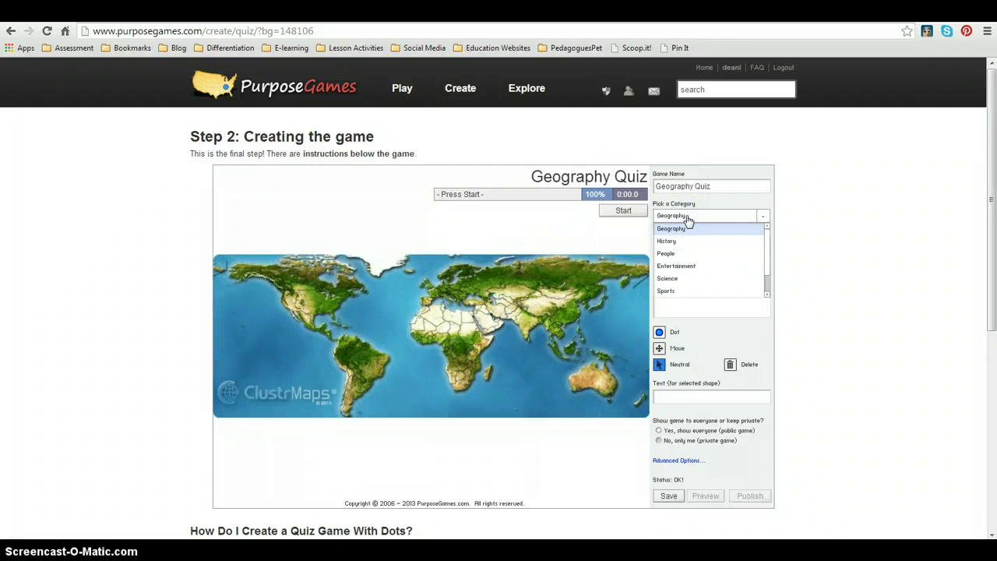
pyautogui.click(689, 228)
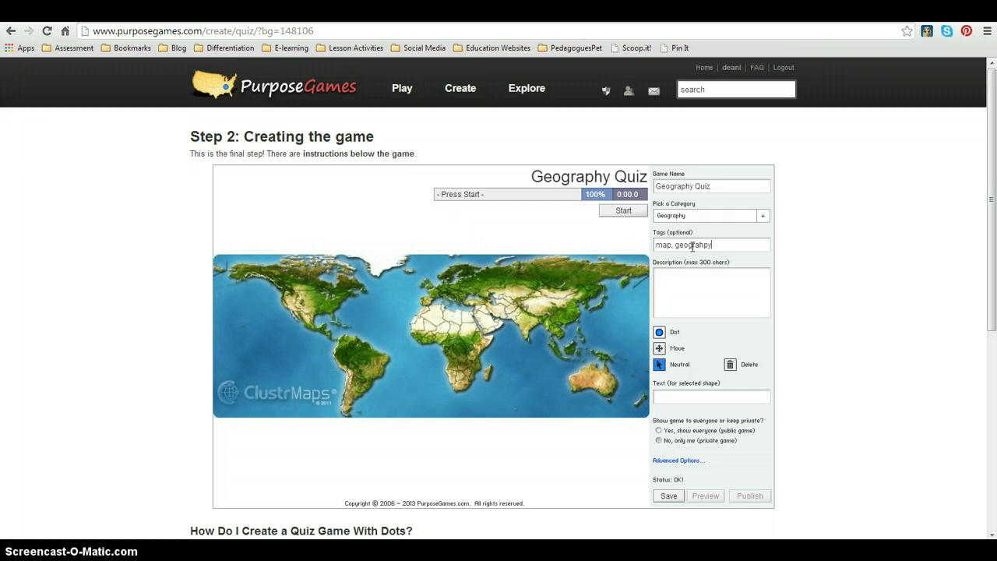
pyautogui.click(703, 298)
# - Place question dots on the map labelled Africa and South America
pyautogui.click(690, 306)
pyautogui.click(659, 334)
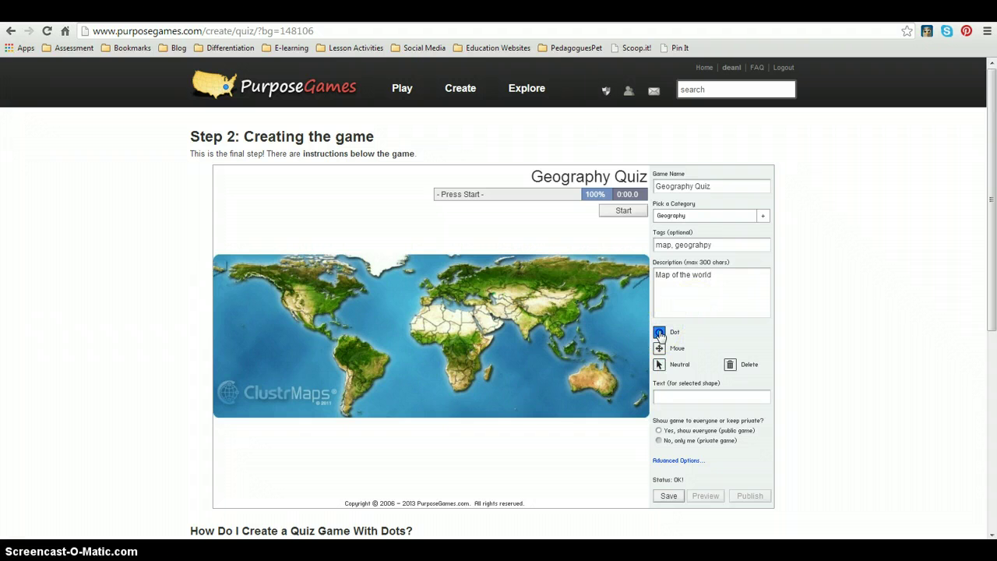
pyautogui.click(433, 319)
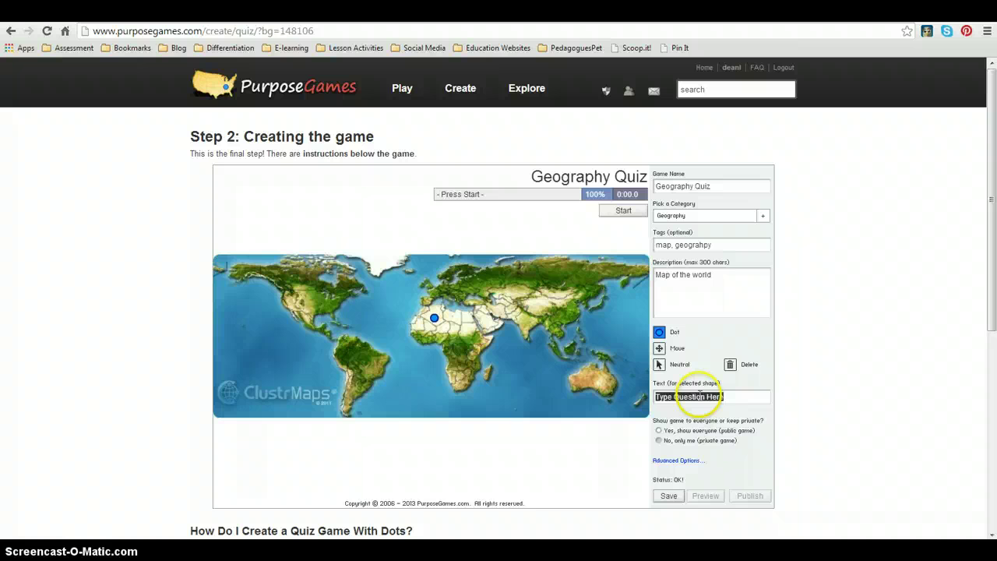
pyautogui.write('Afri')
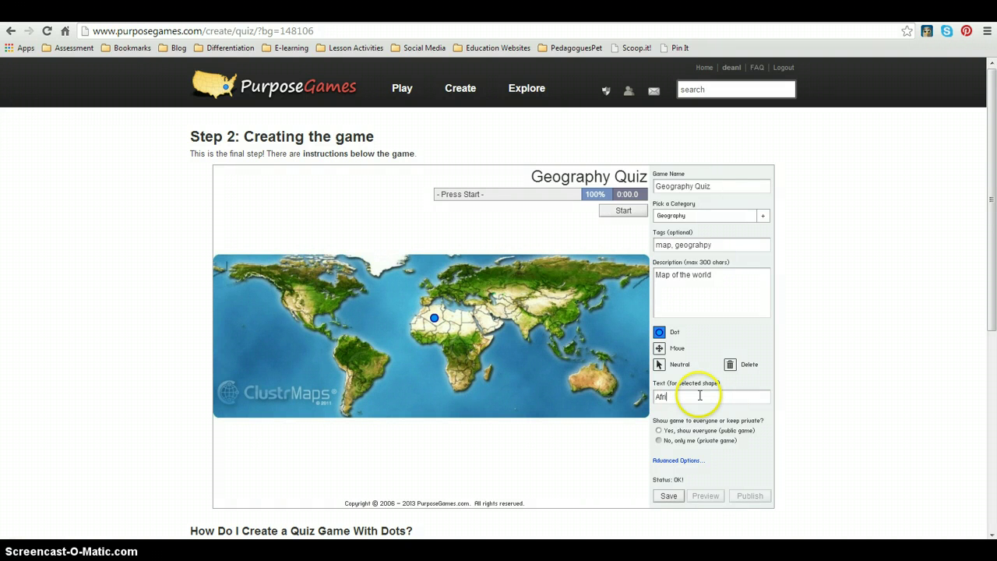
pyautogui.write('ca')
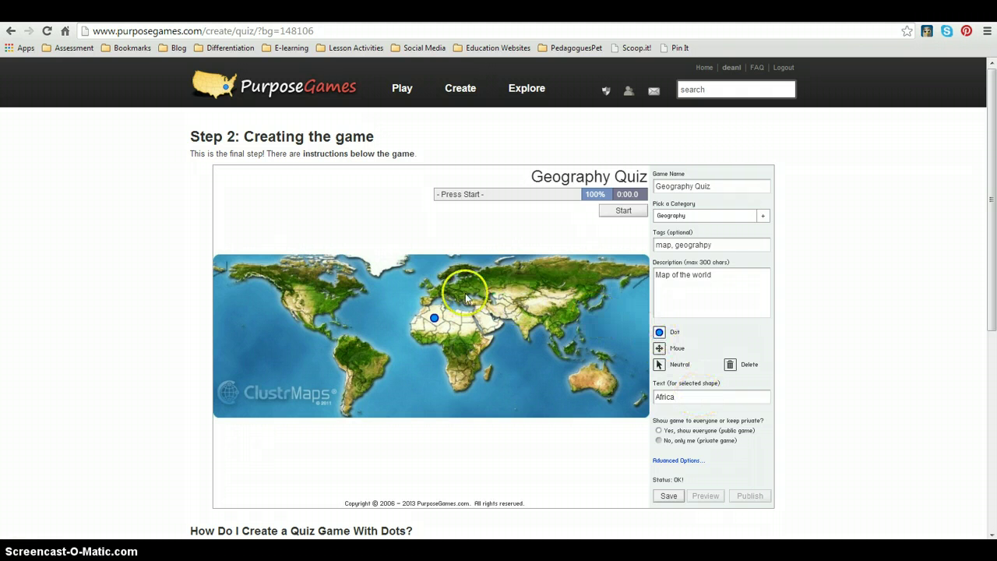
pyautogui.click(361, 360)
pyautogui.click(660, 333)
pyautogui.click(429, 357)
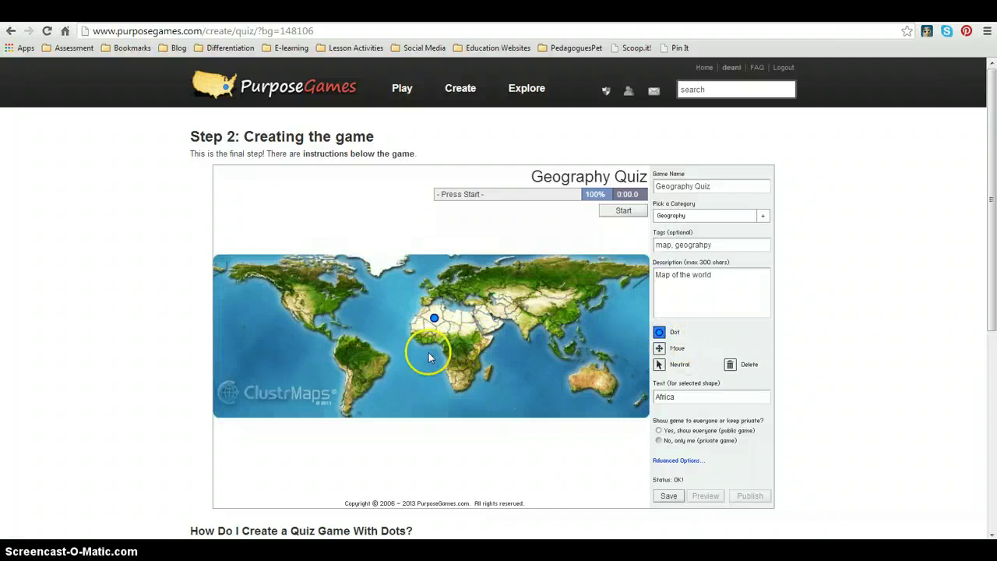
pyautogui.click(369, 355)
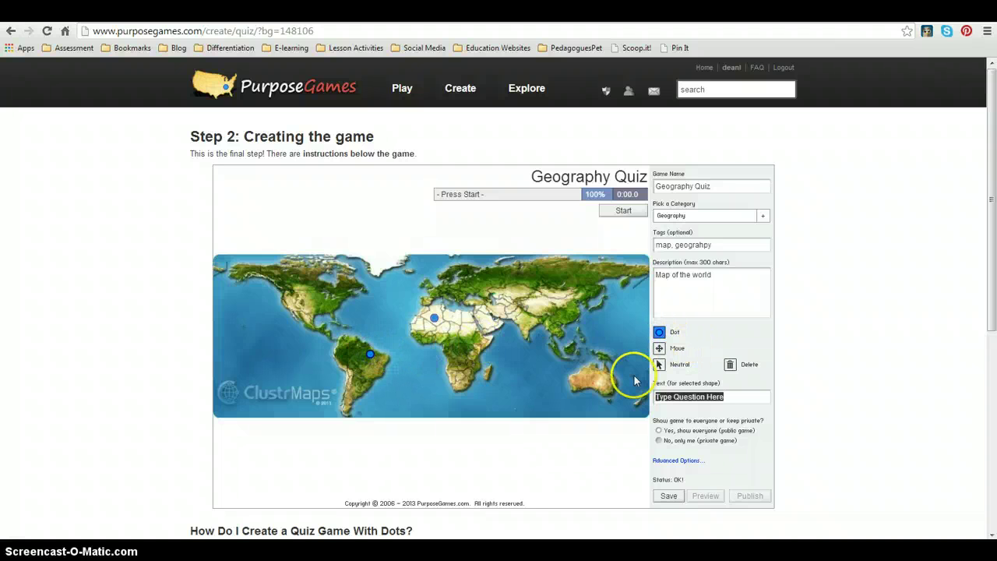
pyautogui.write('South America')
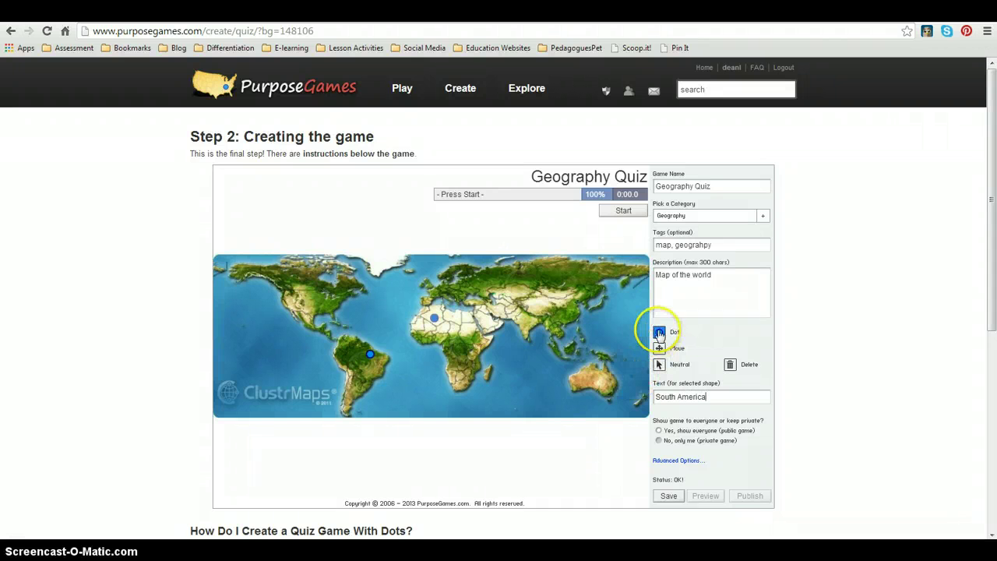
# - Add a third dot over North America labelled 'North America'
pyautogui.click(659, 333)
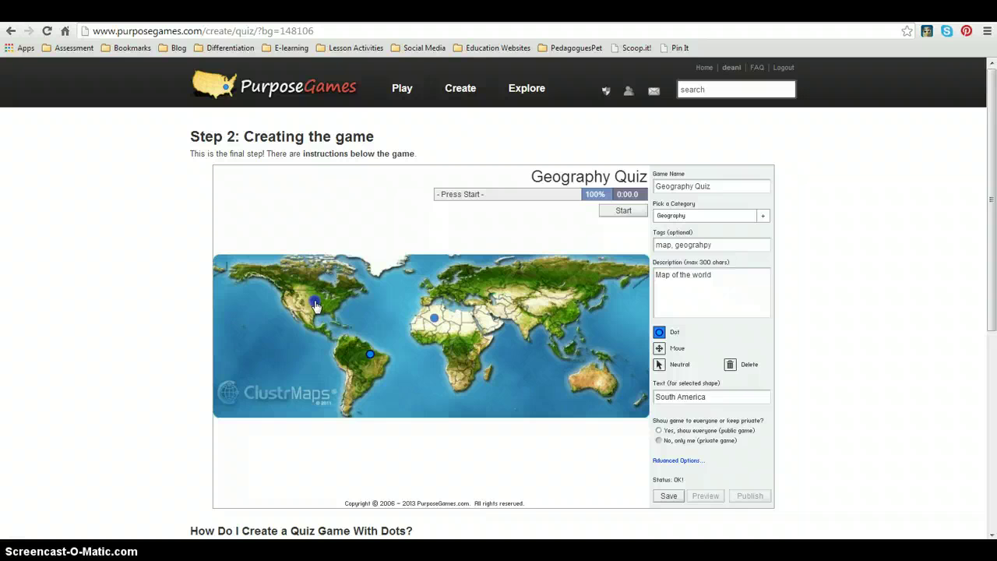
pyautogui.click(315, 300)
pyautogui.click(660, 360)
pyautogui.write('No')
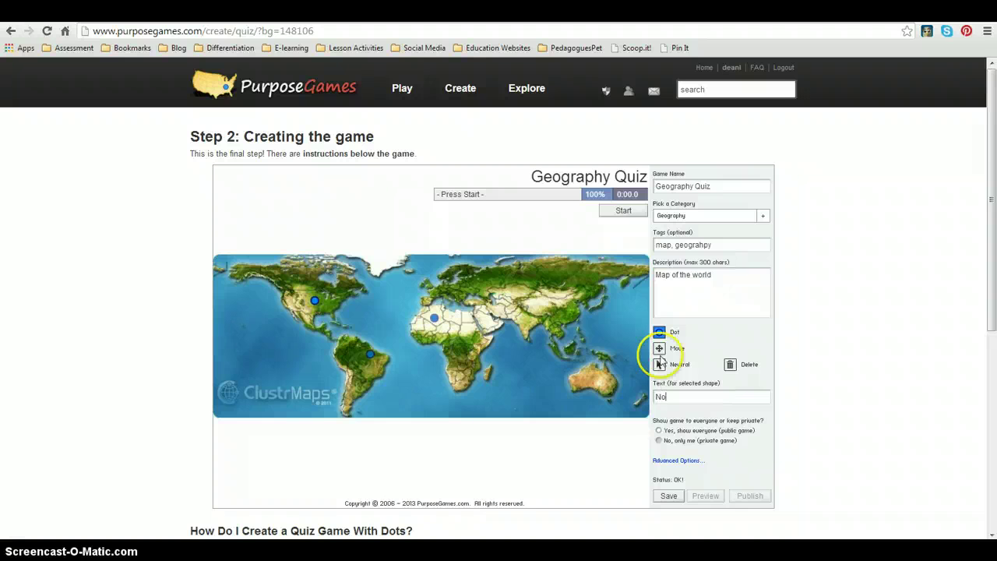
pyautogui.write('rth America')
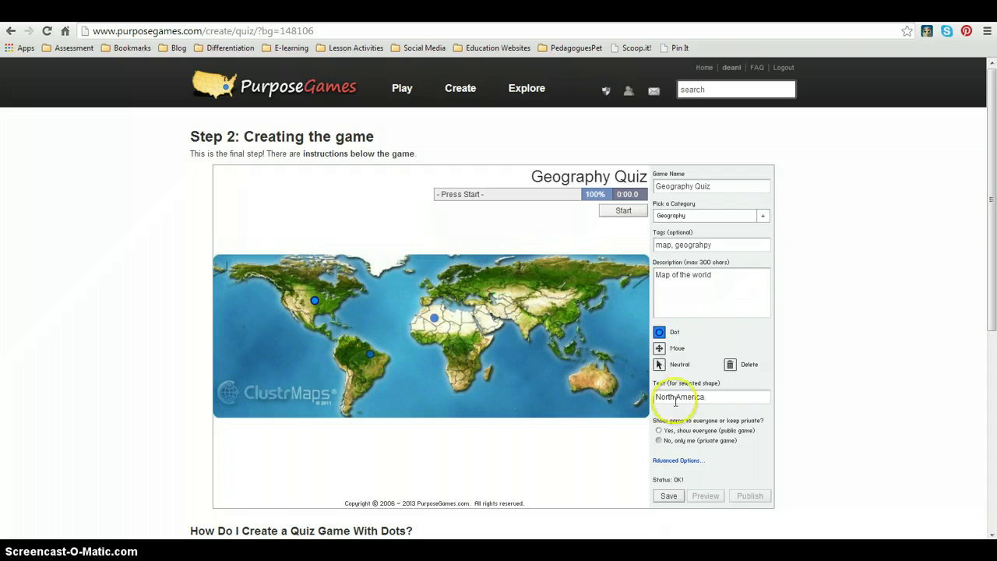
# - Make the game public and look through the advanced game options
pyautogui.click(686, 434)
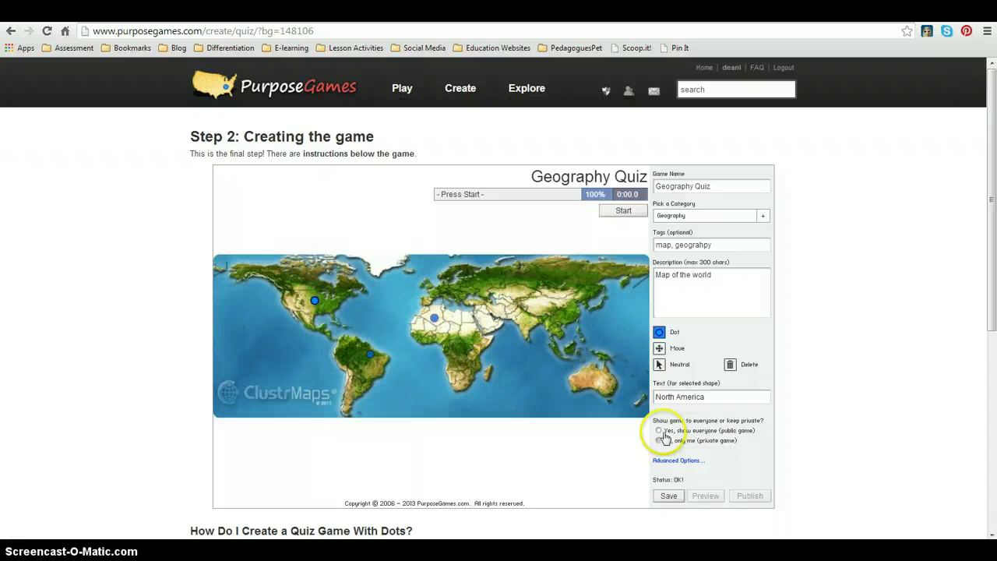
pyautogui.click(660, 433)
pyautogui.click(675, 461)
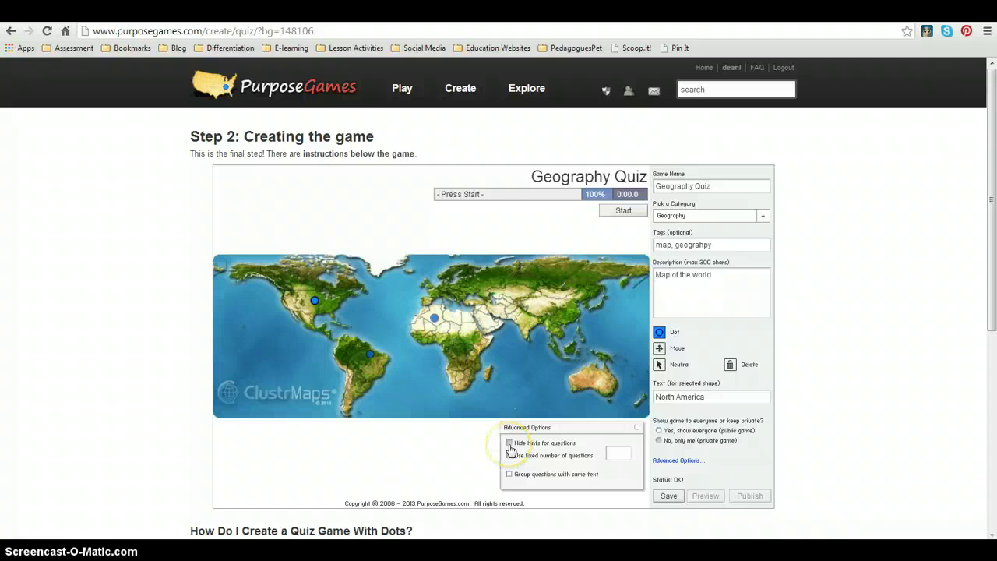
pyautogui.click(778, 460)
pyautogui.click(637, 428)
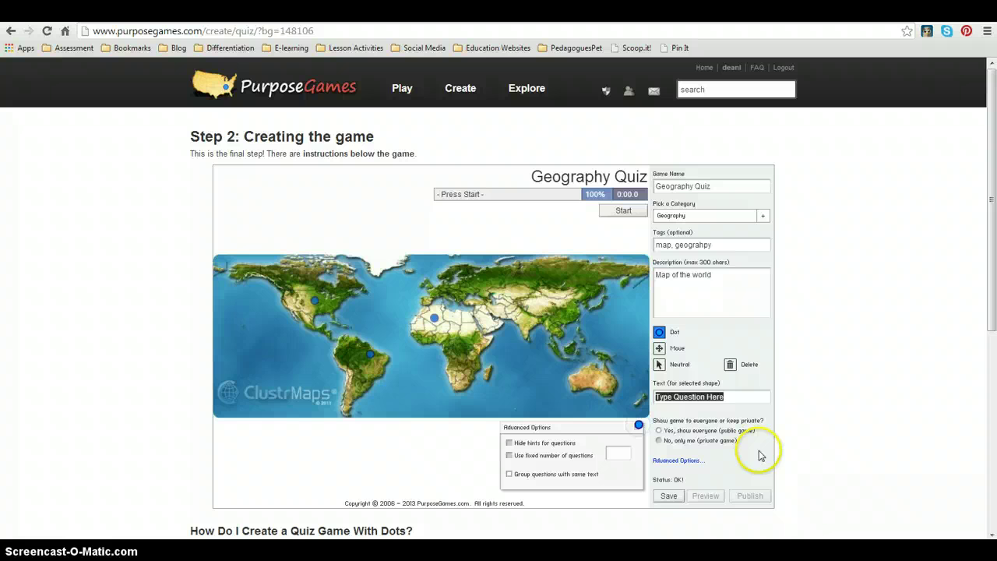
pyautogui.click(761, 455)
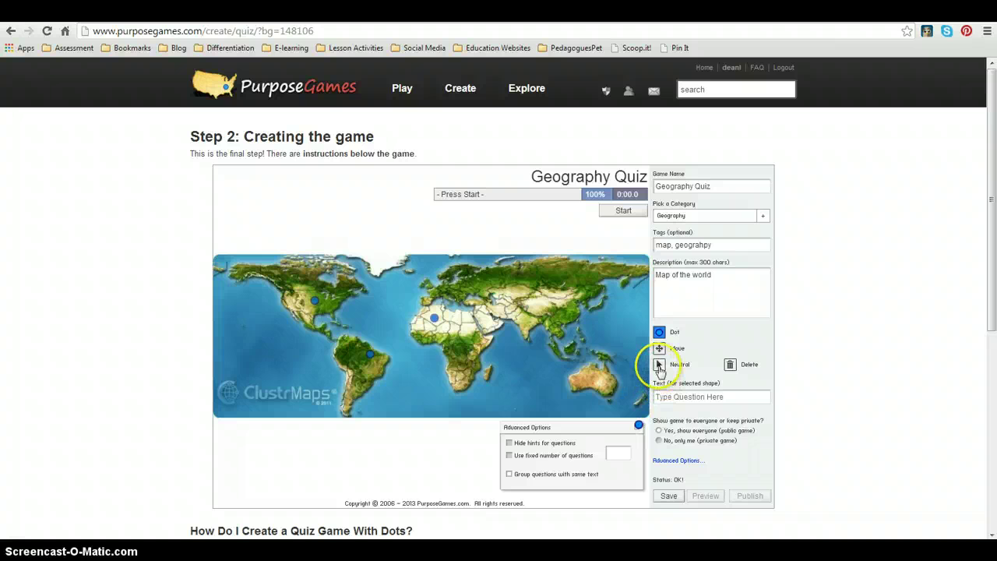
# - Delete the stray dots below the map and near Australia, then save the quiz
pyautogui.click(659, 365)
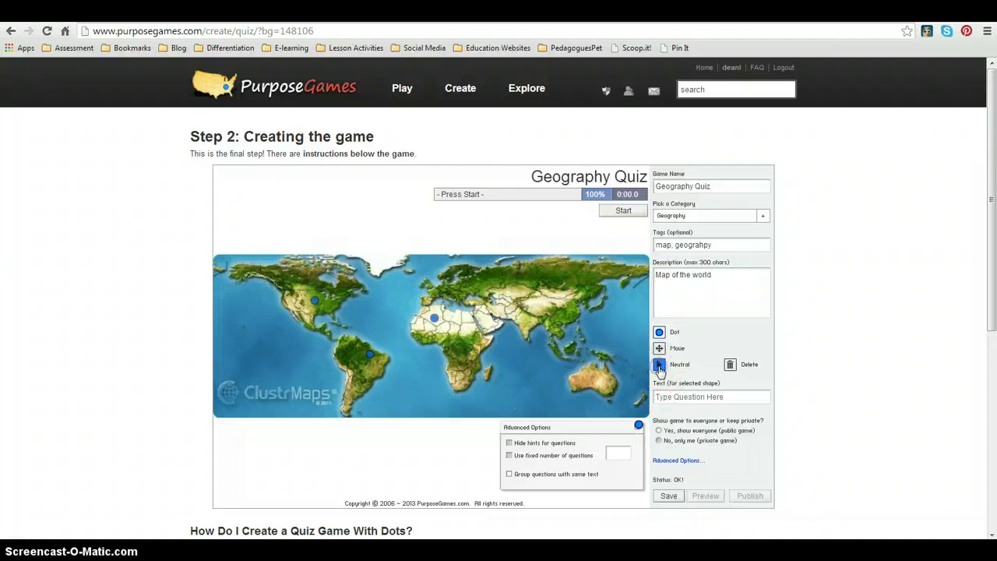
pyautogui.click(731, 366)
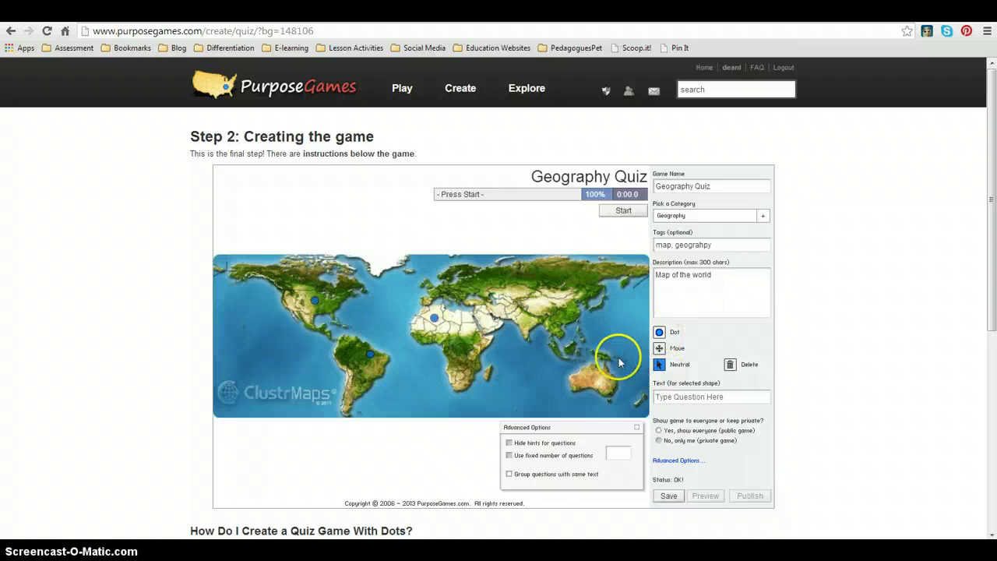
pyautogui.click(659, 332)
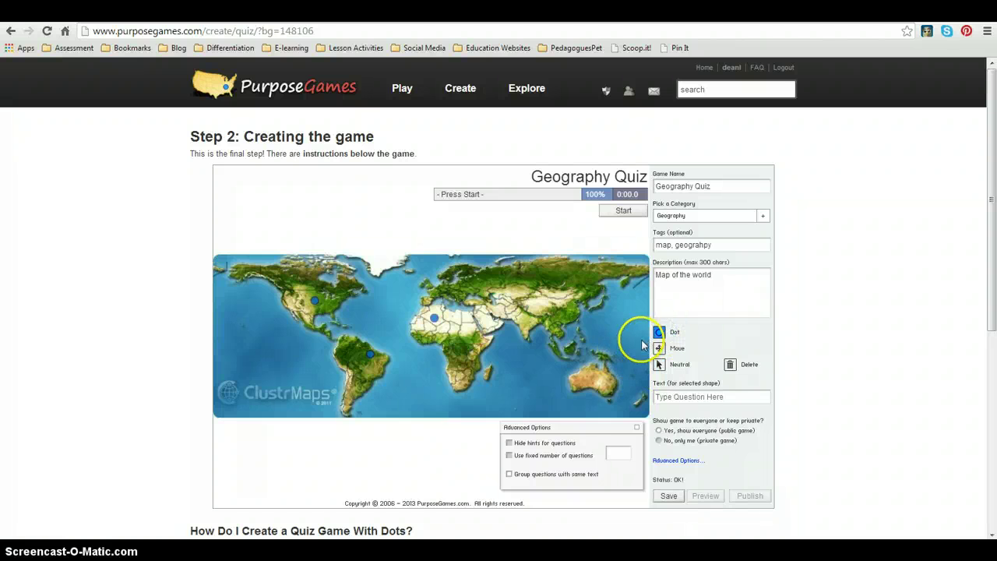
pyautogui.click(642, 340)
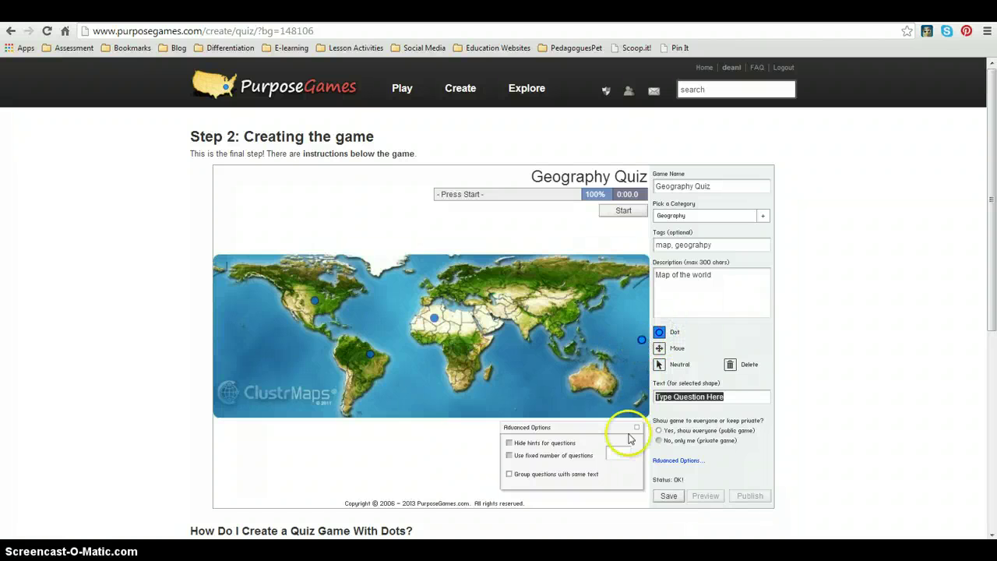
pyautogui.click(730, 368)
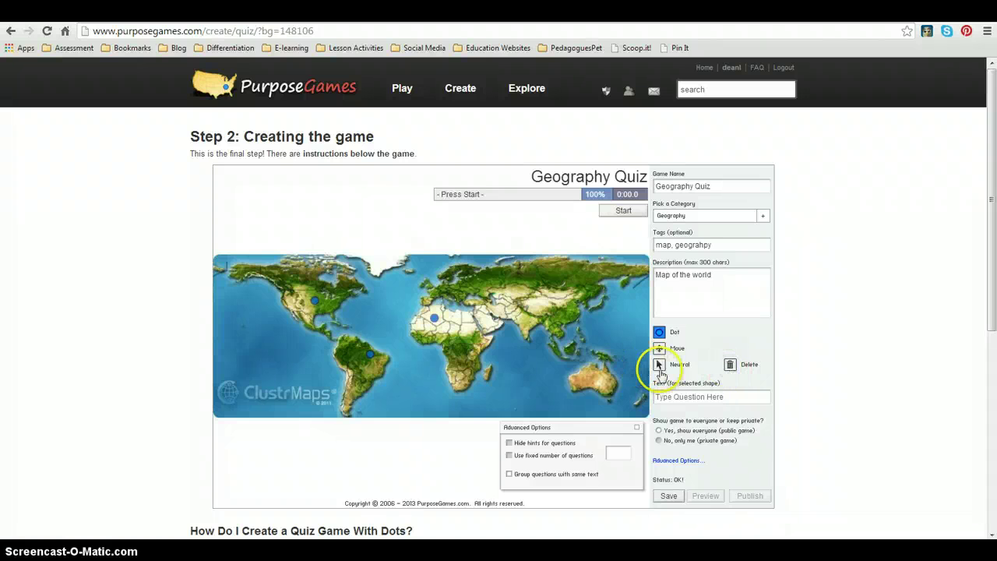
pyautogui.click(671, 497)
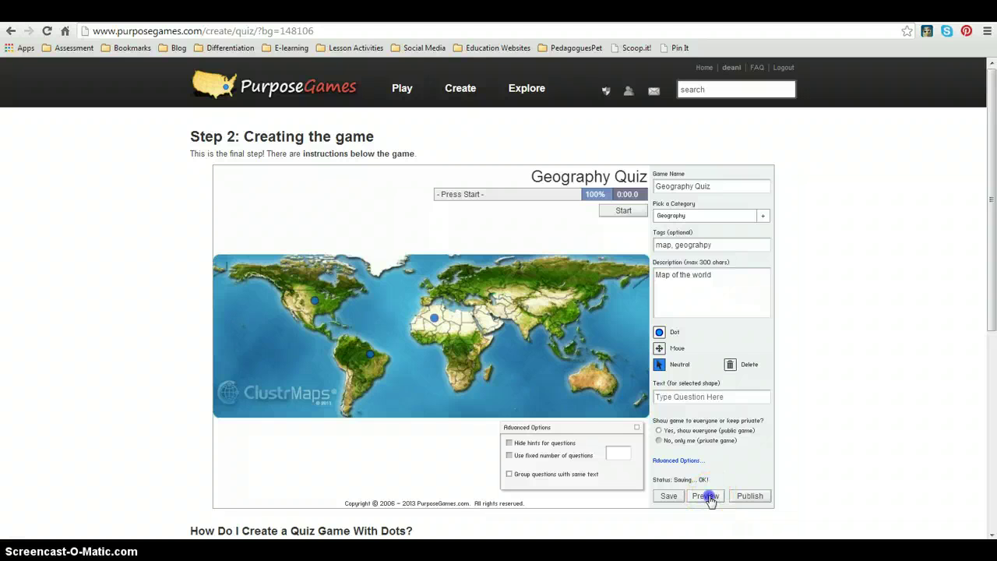
# - Test-play Geography Quiz, clicking North America, South America and Africa for 100% in 0:10.7
pyautogui.click(707, 496)
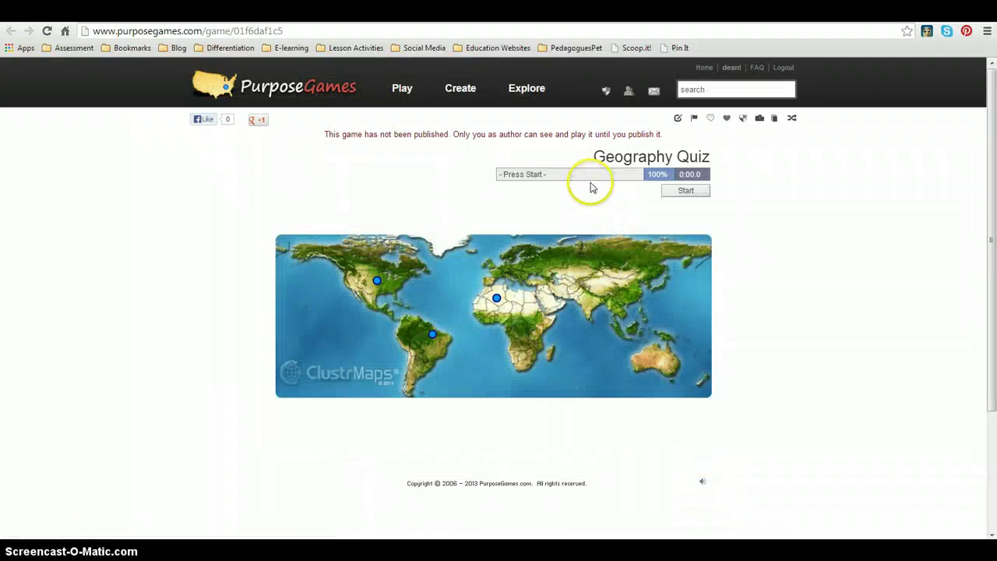
pyautogui.click(675, 192)
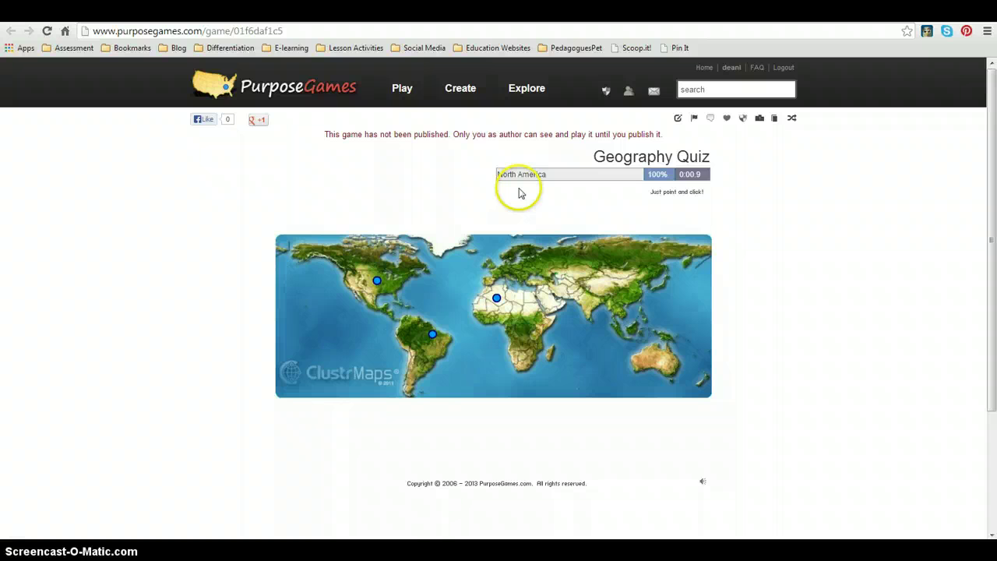
pyautogui.click(376, 282)
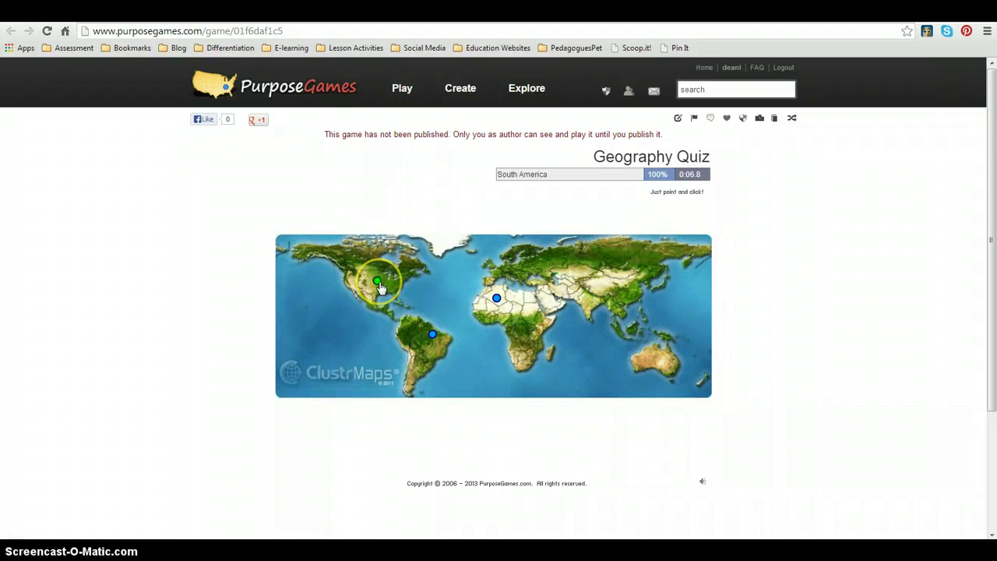
pyautogui.click(433, 333)
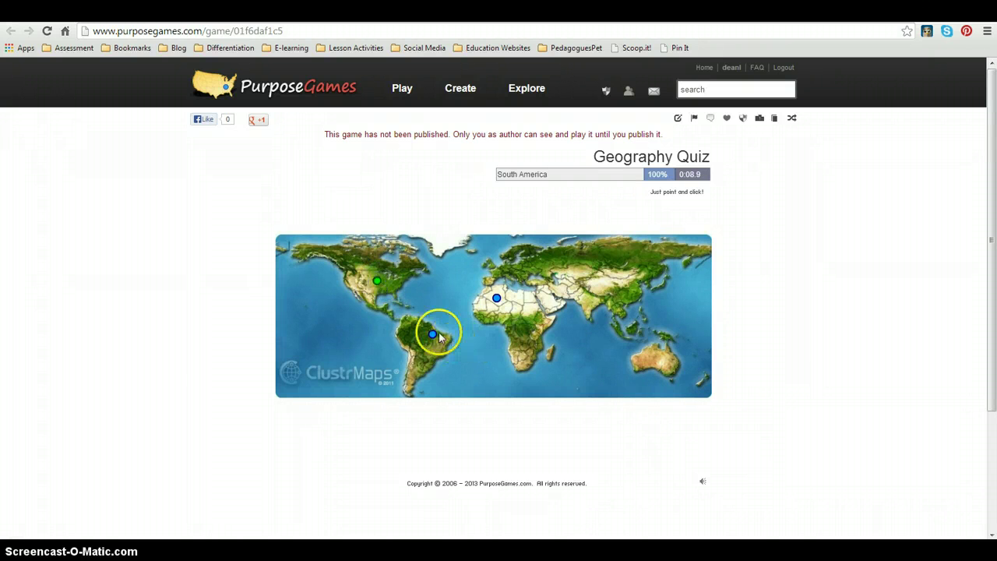
pyautogui.click(496, 297)
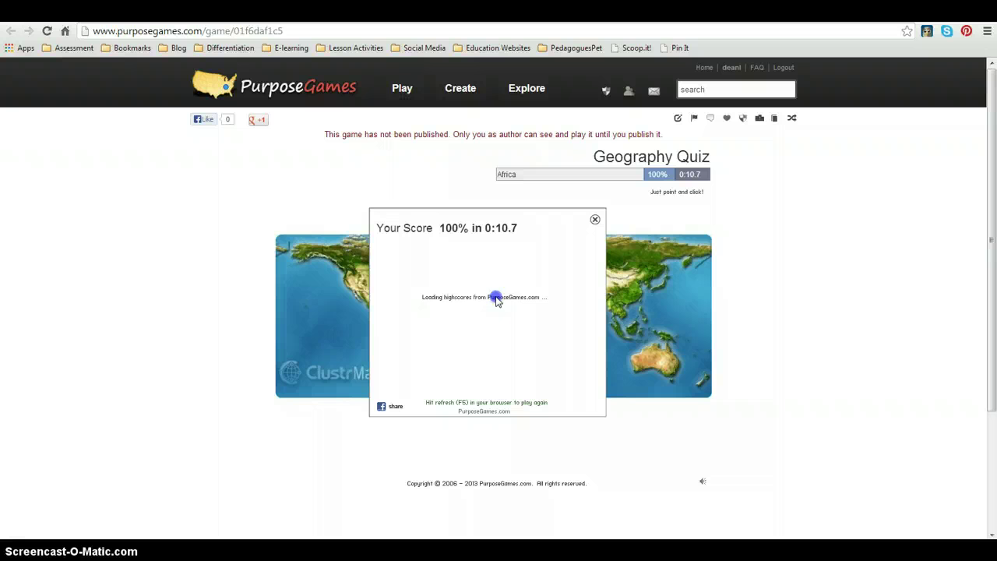
pyautogui.click(595, 222)
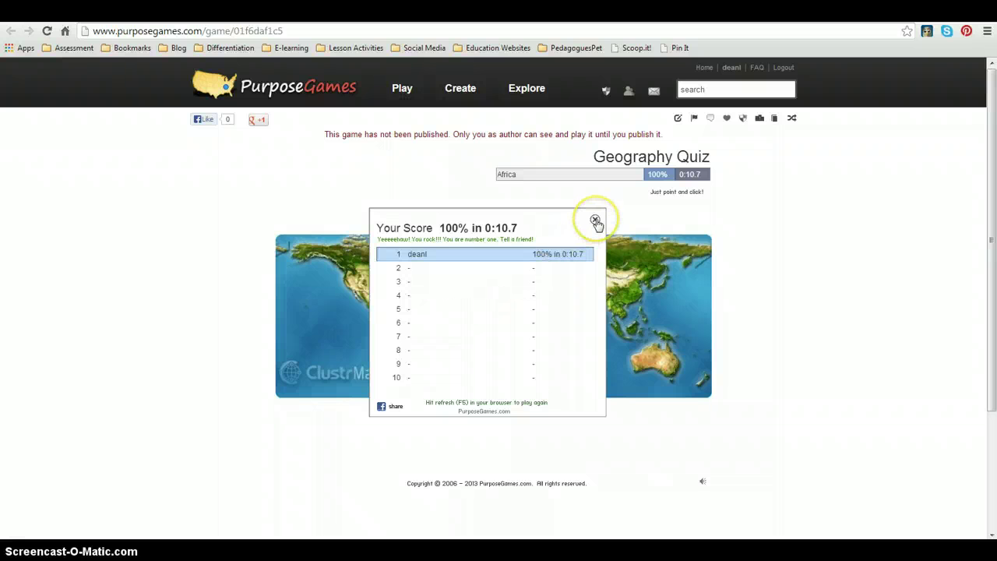
pyautogui.click(639, 209)
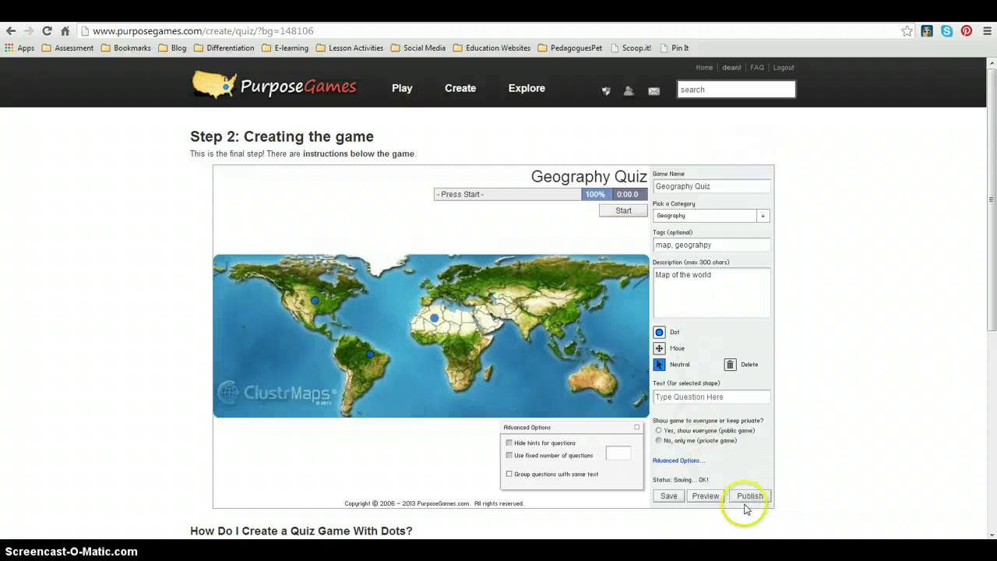
# - Publish Geography Quiz so it reports 'Successfully published! Go play!'
pyautogui.click(746, 498)
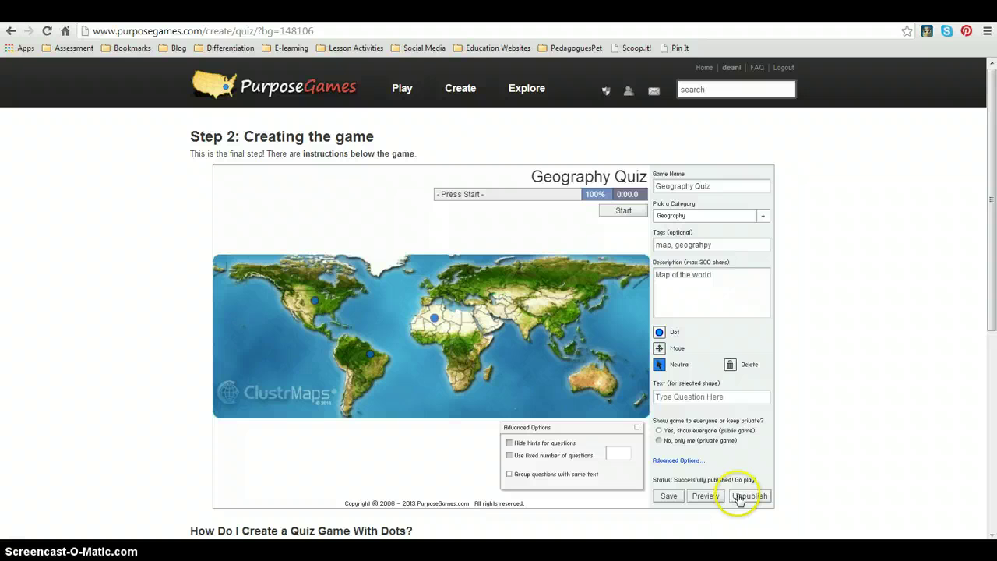
# - Confirm Geography Quiz is listed in your games, then launch Paint from Accessories
pyautogui.click(731, 68)
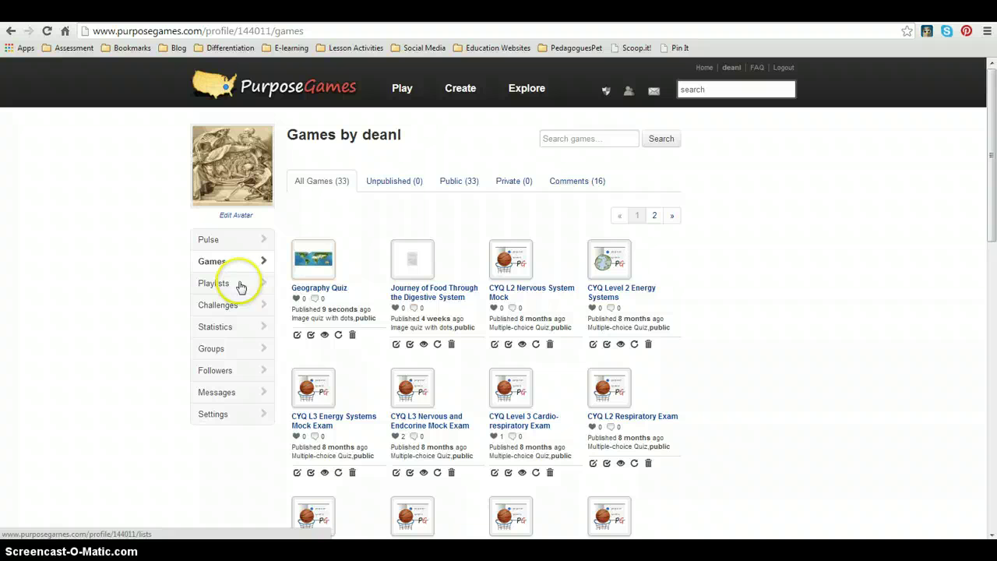
pyautogui.press('super')
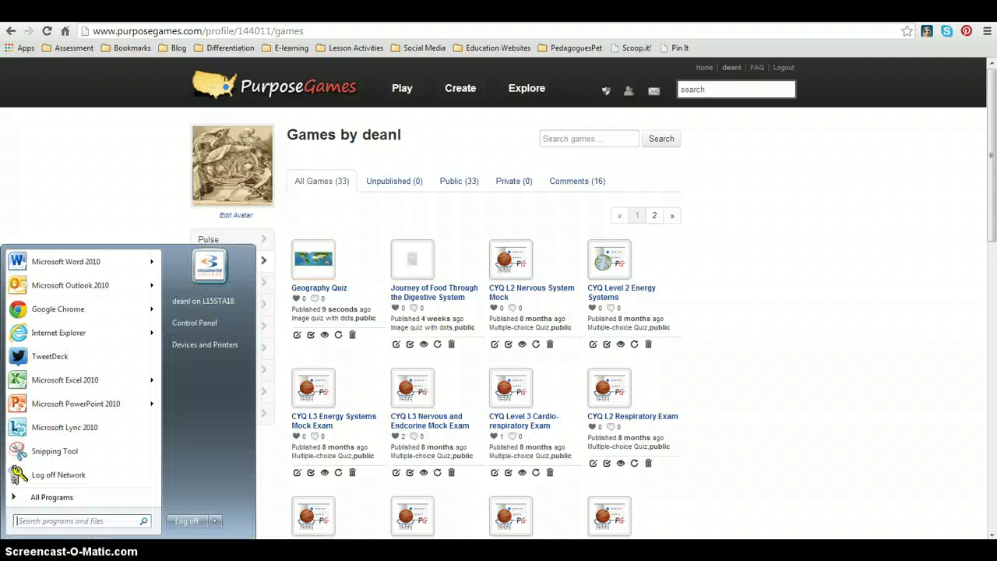
pyautogui.click(52, 497)
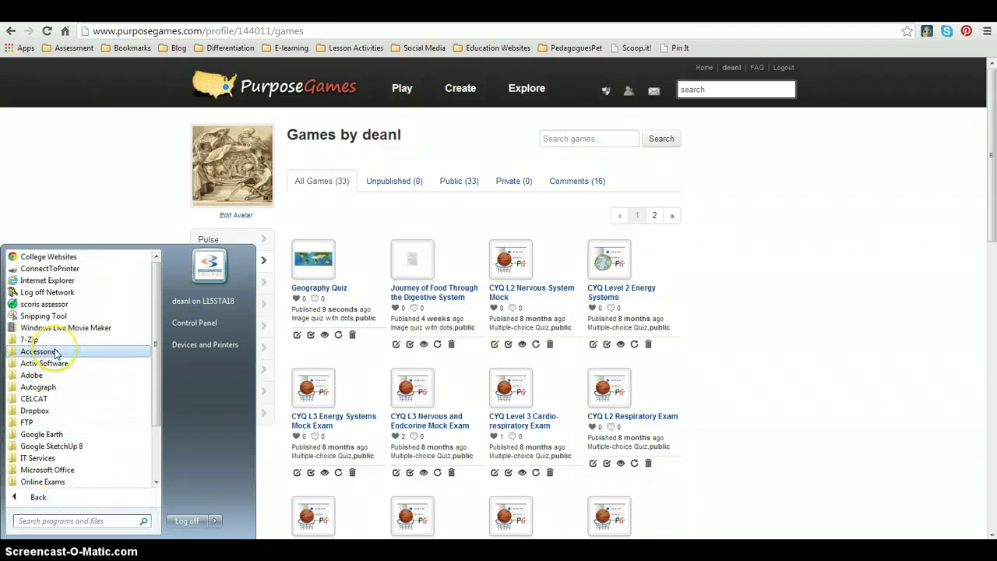
pyautogui.click(54, 351)
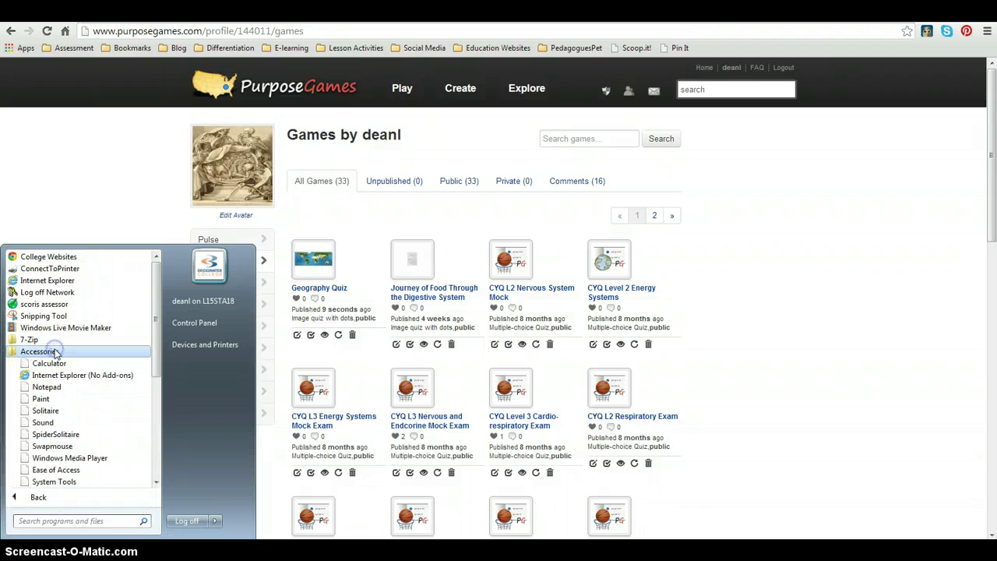
pyautogui.click(52, 398)
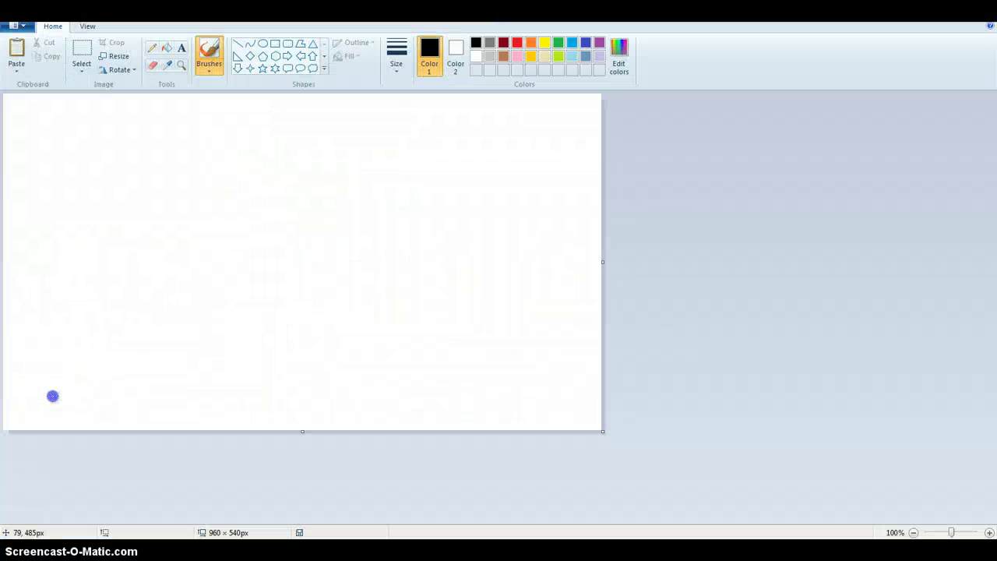
# - Open the 736 × 276 px MAP world-map picture from My Pictures in Paint
pyautogui.click(24, 31)
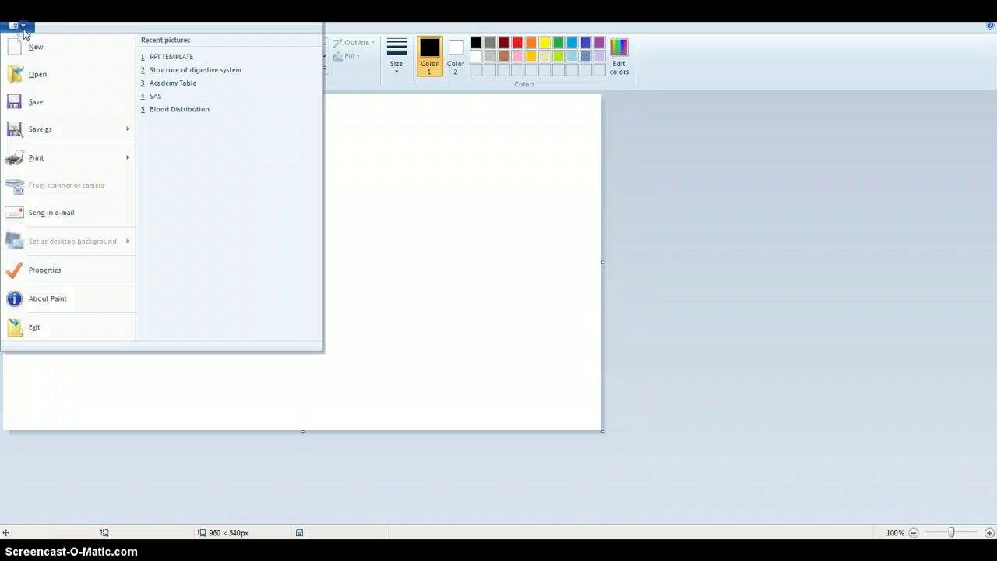
pyautogui.click(69, 84)
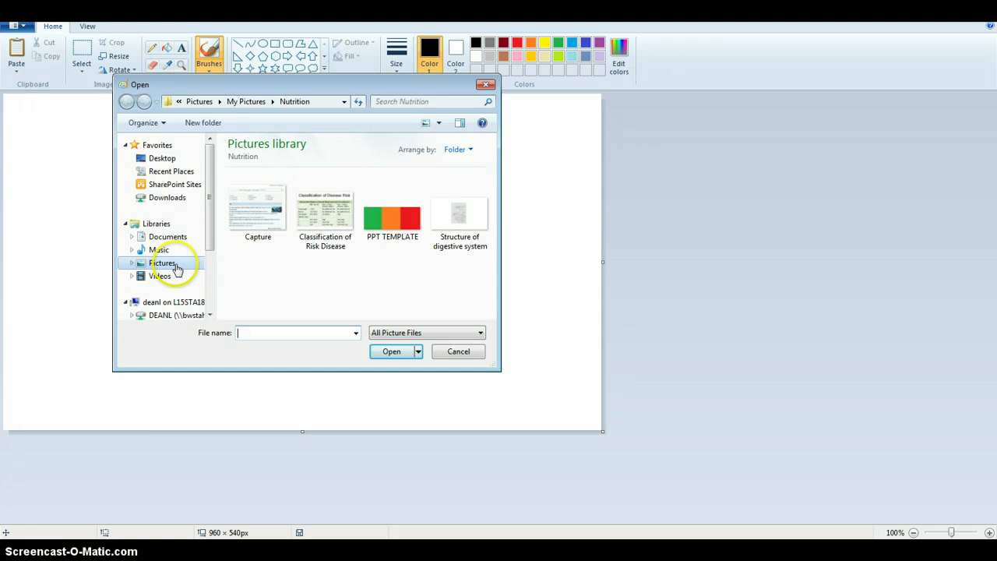
pyautogui.click(246, 103)
pyautogui.click(416, 292)
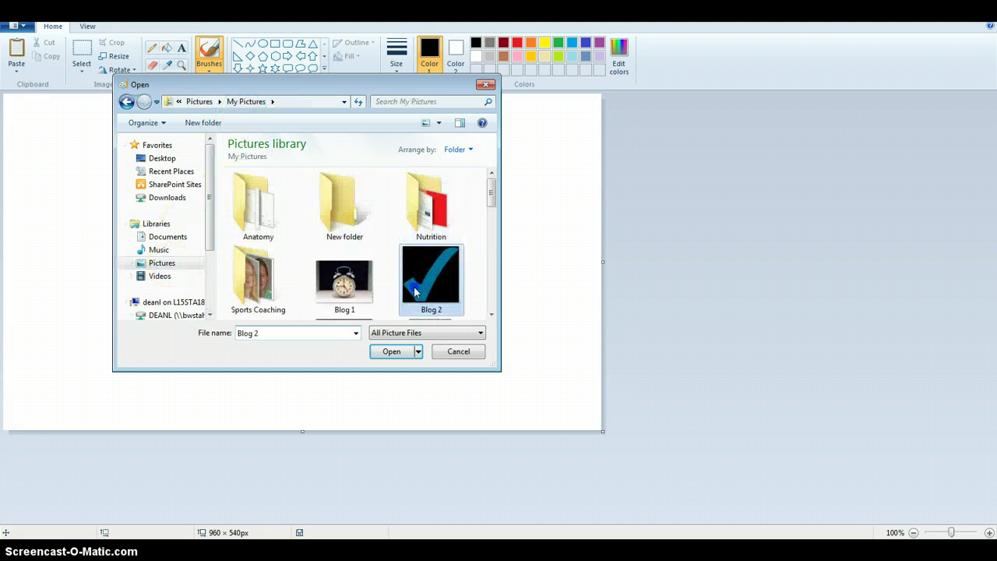
pyautogui.scroll(-10, 415, 292)
pyautogui.click(274, 302)
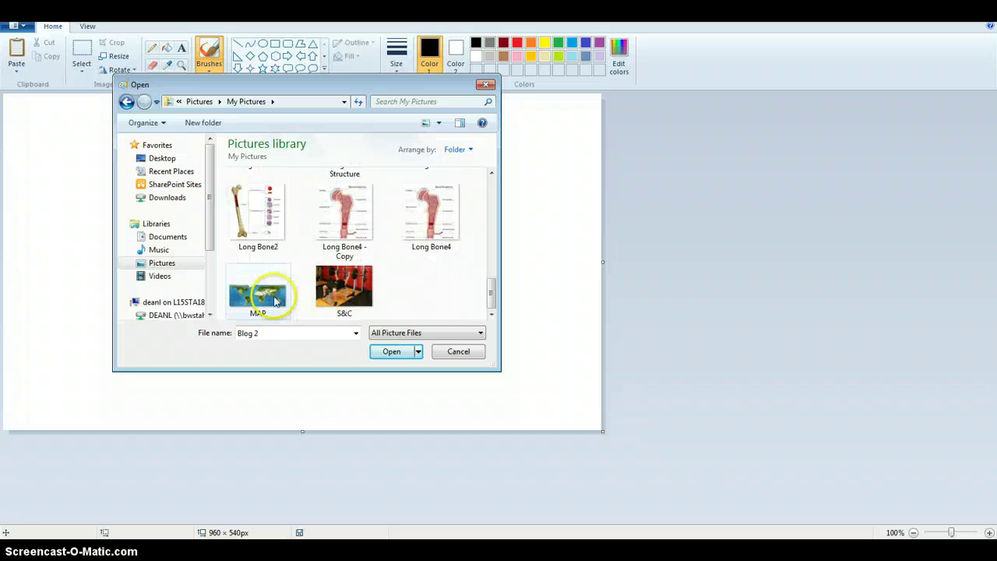
pyautogui.doubleClick(274, 302)
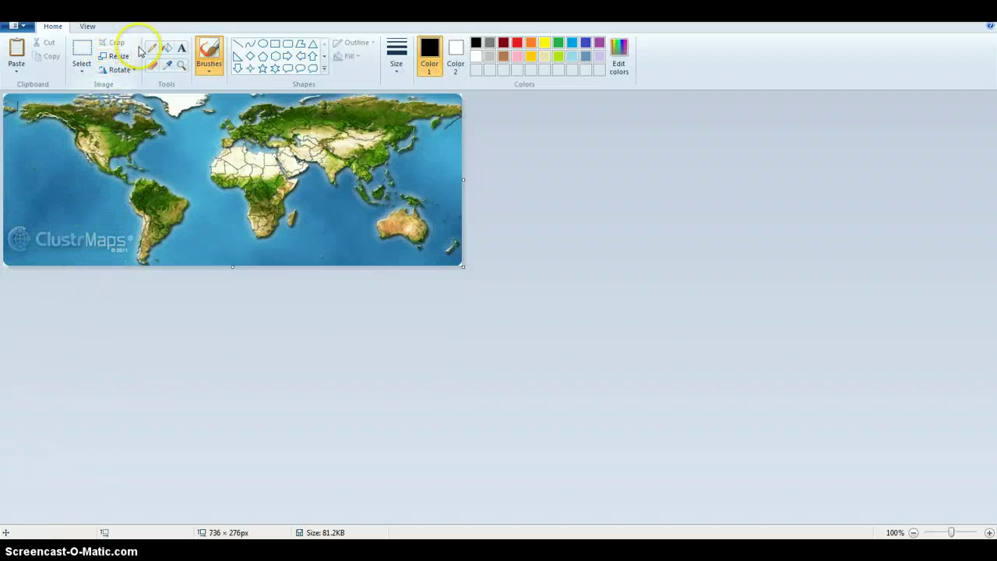
# - Erase the lower-left ClustrMaps logo to white, using the thickest eraser width for the remaining text
pyautogui.click(152, 65)
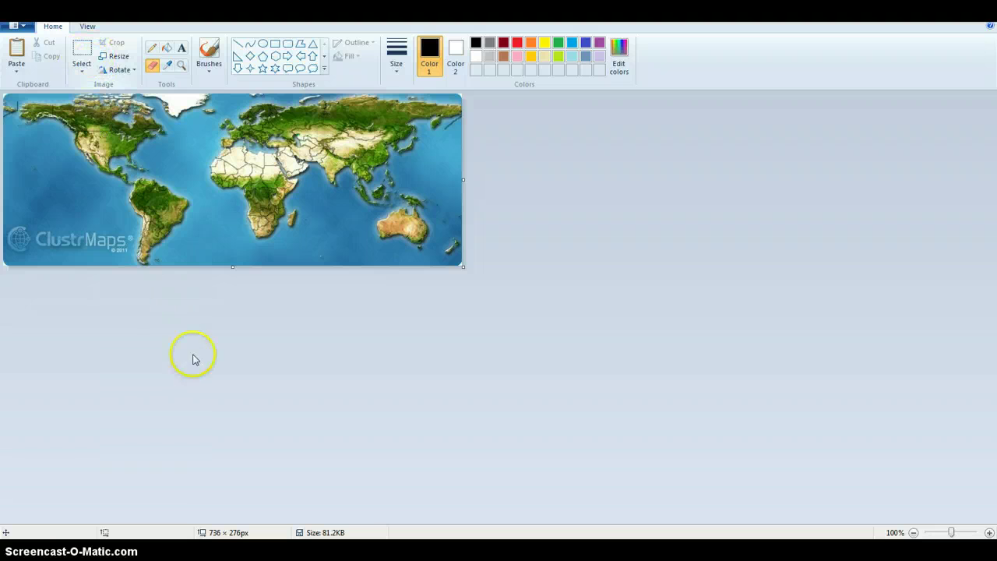
pyautogui.click(129, 253)
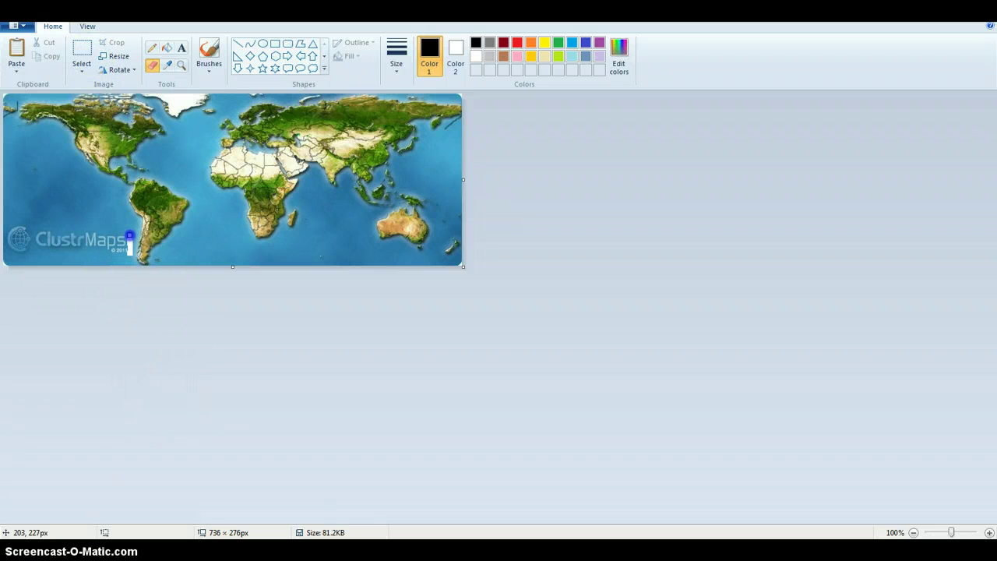
pyautogui.moveTo(90, 233); pyautogui.dragTo(24, 234)
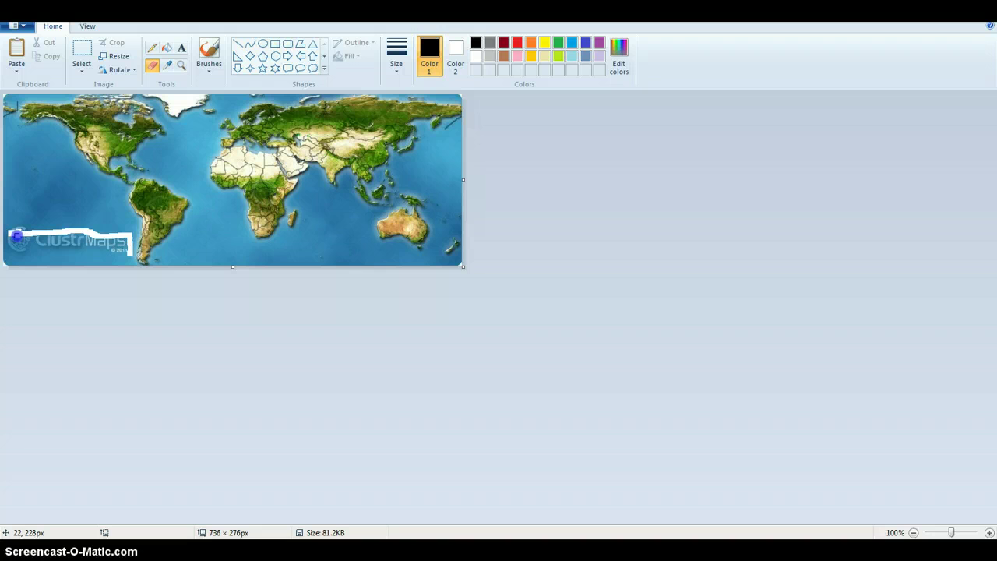
pyautogui.moveTo(16, 253); pyautogui.dragTo(72, 253)
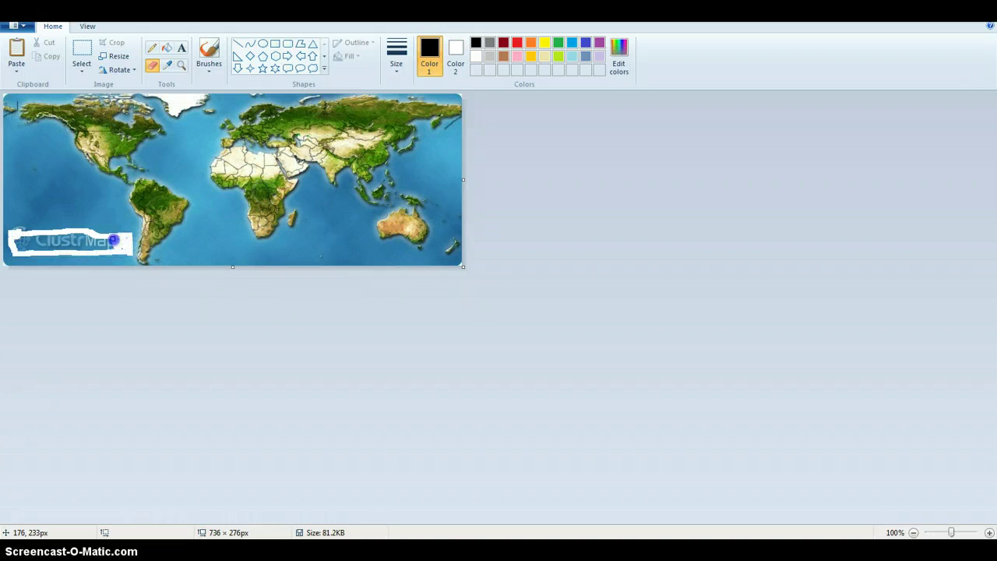
pyautogui.click(396, 56)
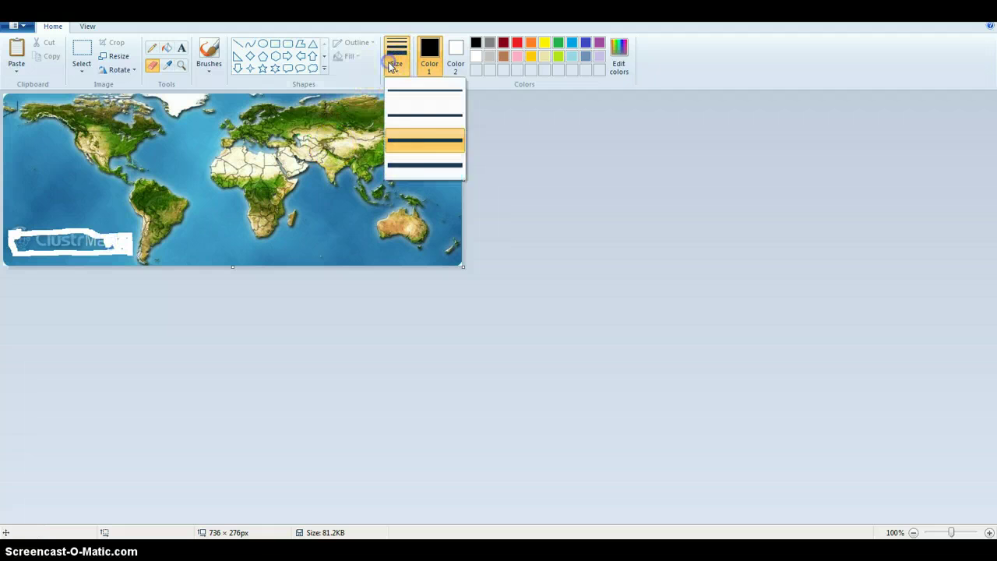
pyautogui.click(413, 162)
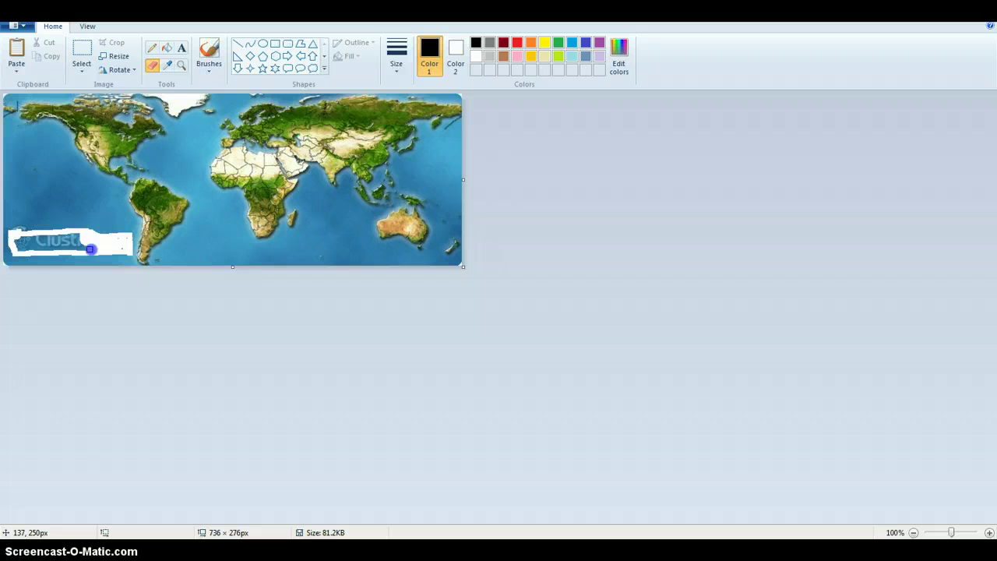
pyautogui.moveTo(82, 248)
pyautogui.mouseDown()
pyautogui.moveTo(74, 238)
pyautogui.moveTo(48, 241)
pyautogui.mouseUp()
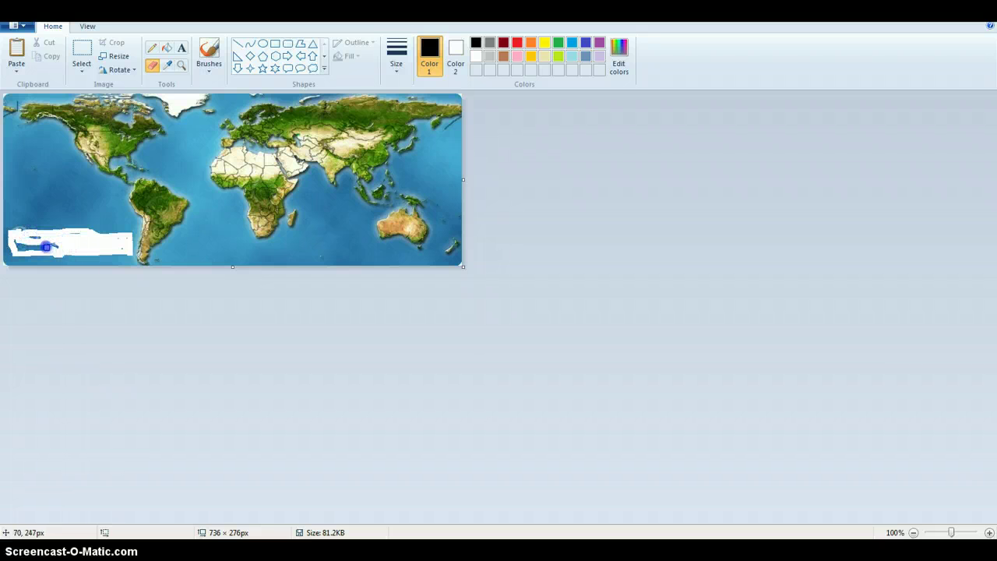
# - Save the edited map as a JPEG picture, replacing the existing MAP.jpg
pyautogui.click(14, 26)
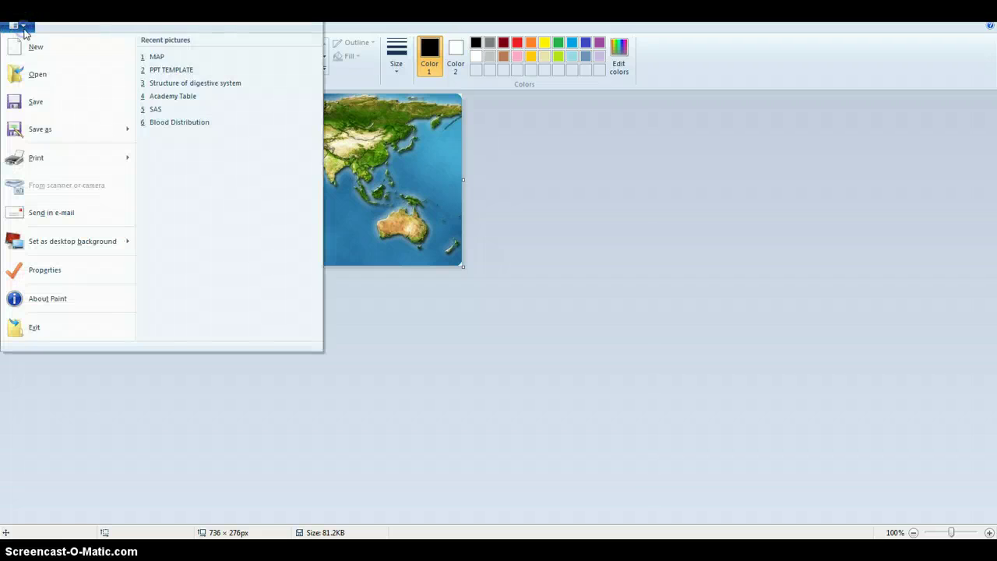
pyautogui.moveTo(77, 125)
pyautogui.click(185, 99)
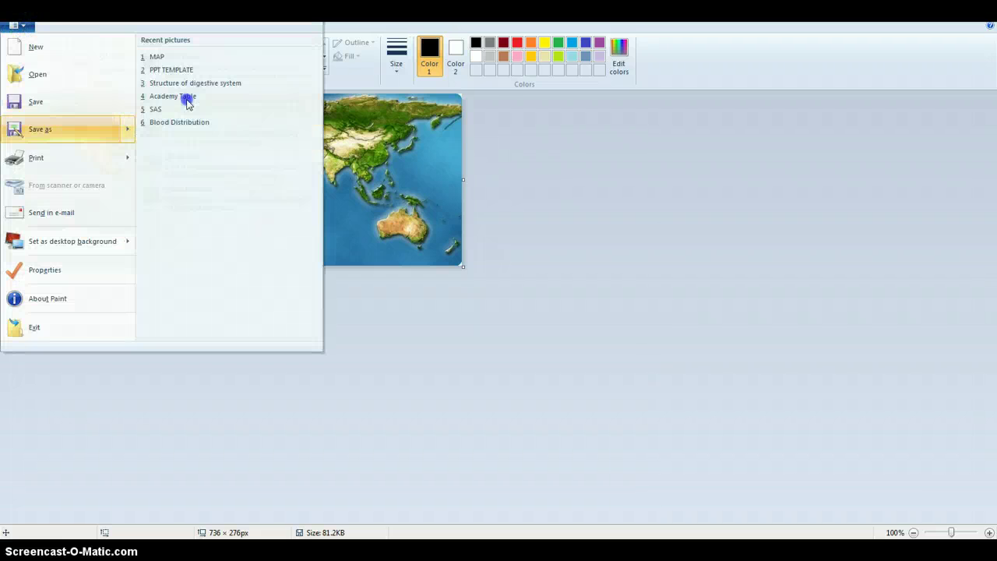
pyautogui.write('Blog 2')
pyautogui.scroll(-10, 445, 267)
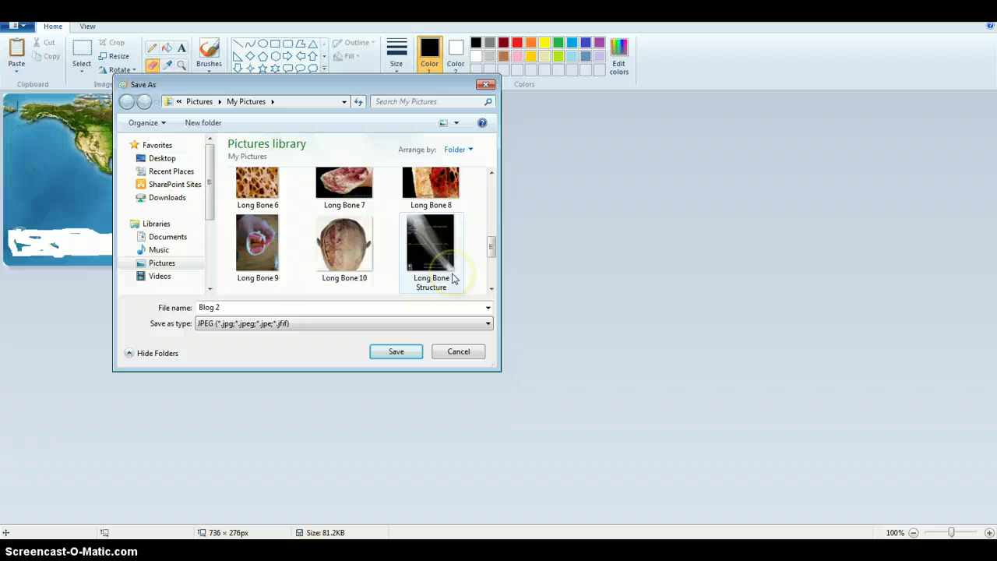
pyautogui.click(364, 270)
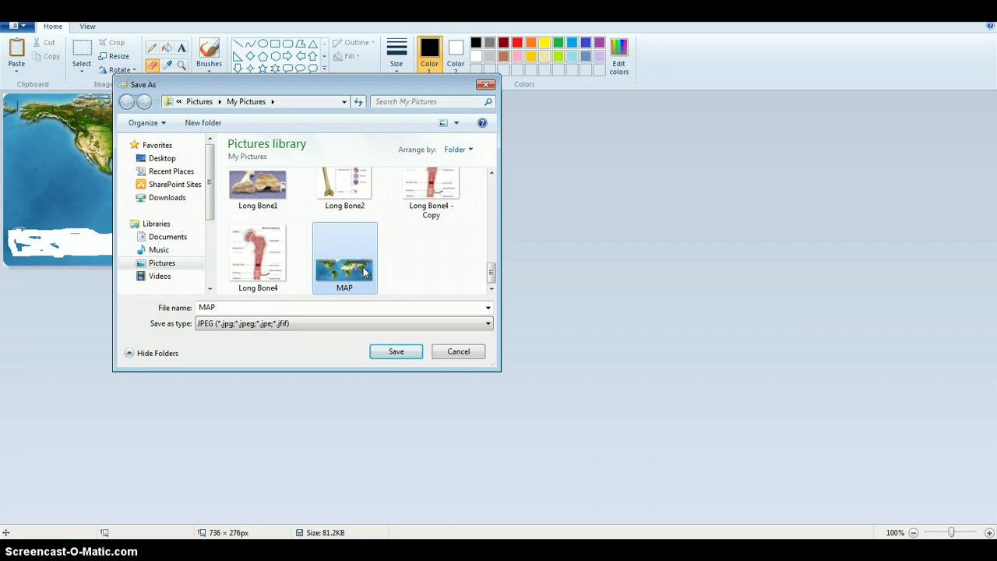
pyautogui.click(412, 354)
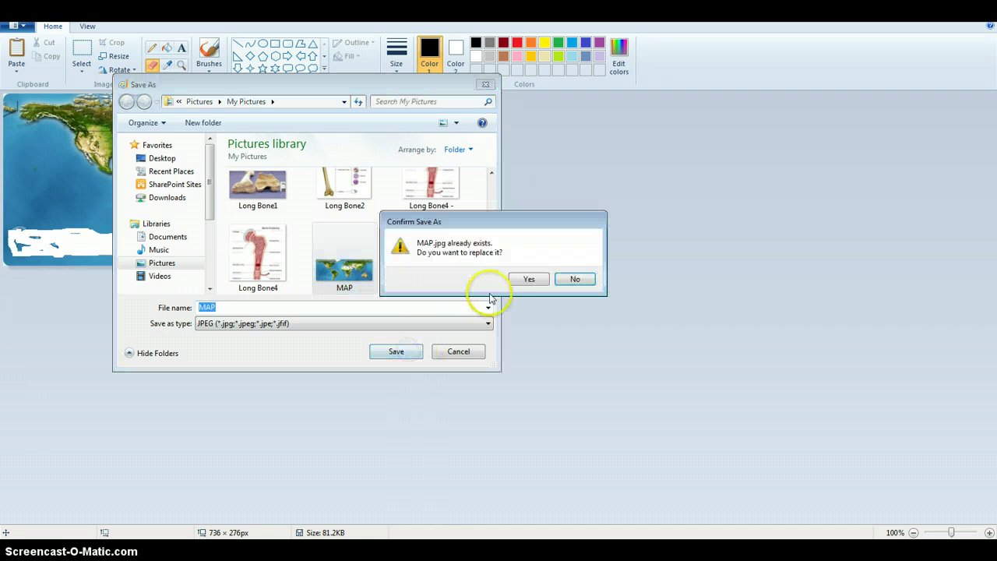
pyautogui.click(528, 281)
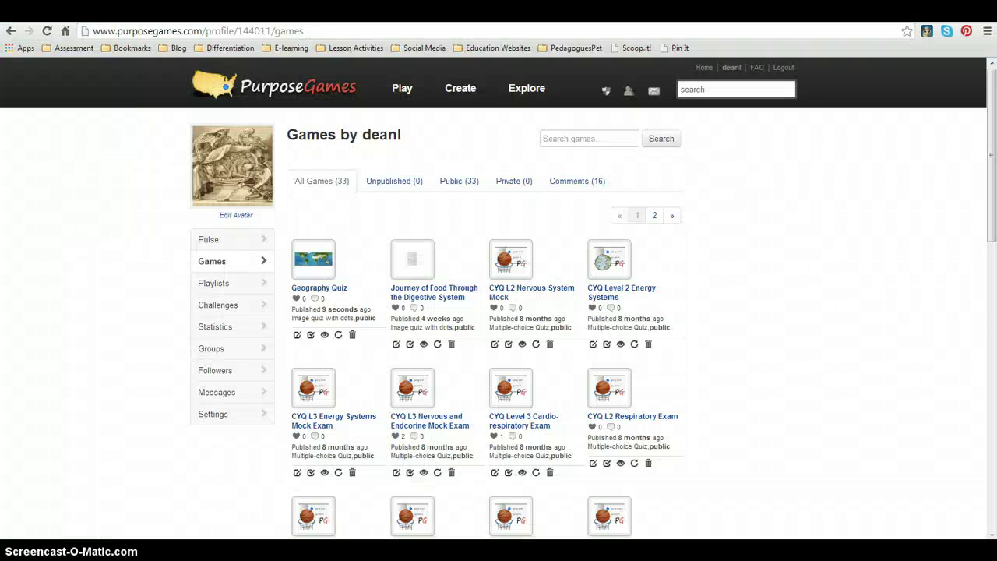
# - Start a new Quiz Game (dots) and return to its background upload page after the file-size error
pyautogui.press('super')
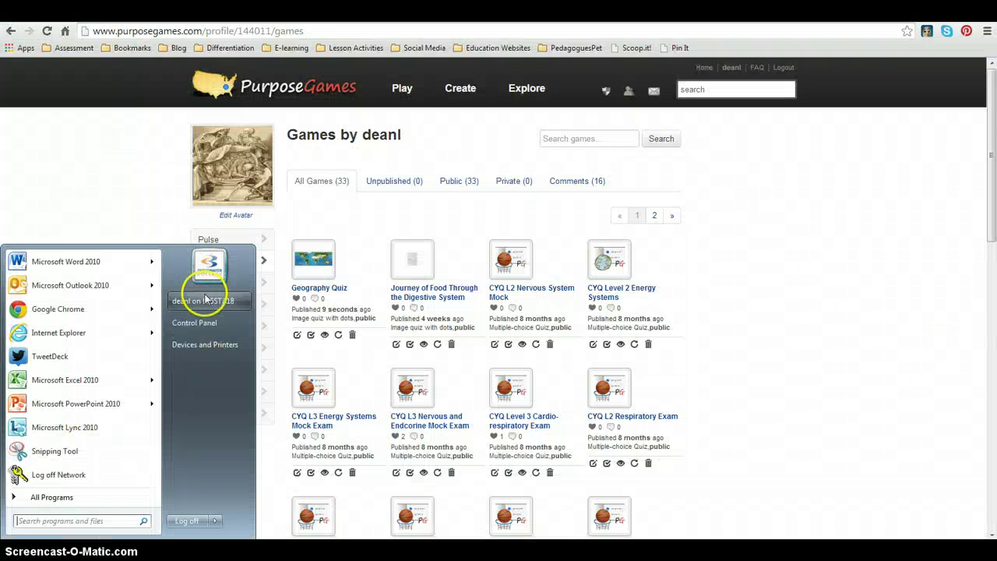
pyautogui.click(150, 191)
pyautogui.click(458, 88)
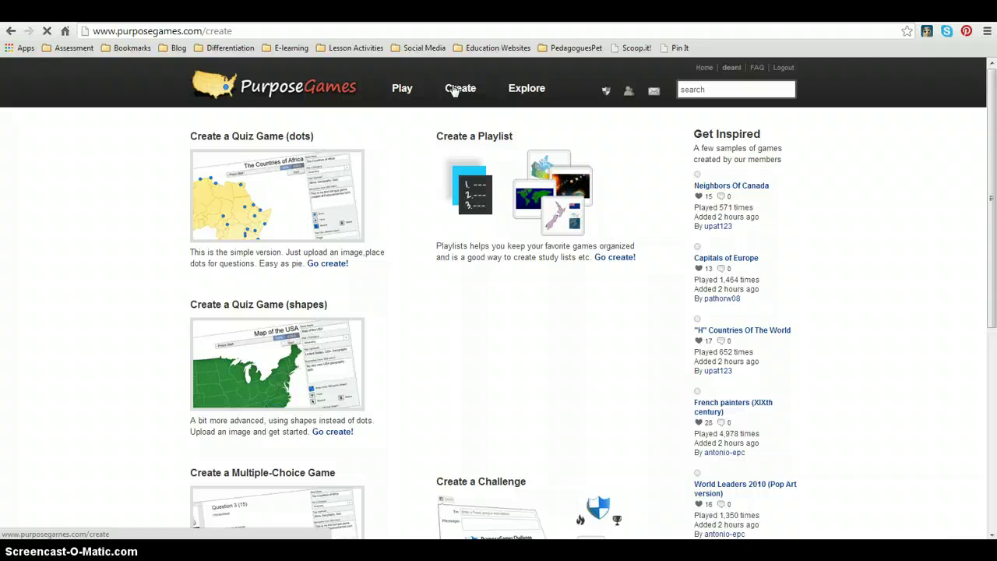
pyautogui.click(328, 263)
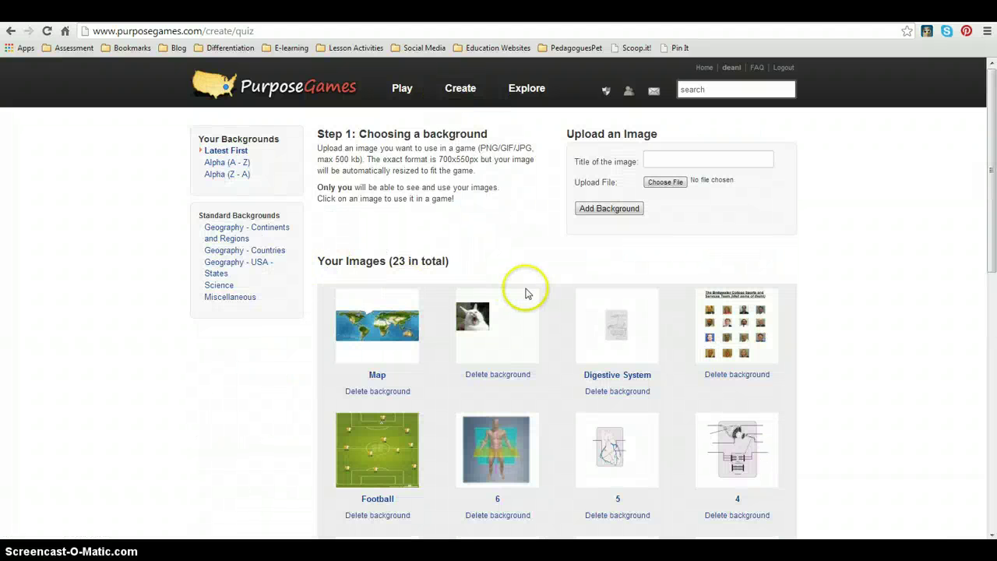
pyautogui.click(628, 211)
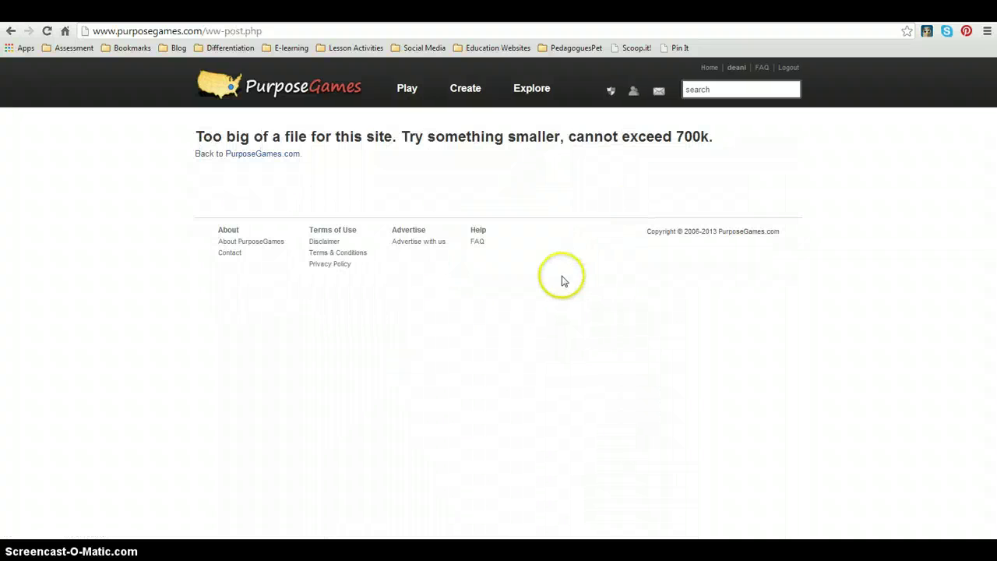
pyautogui.click(11, 32)
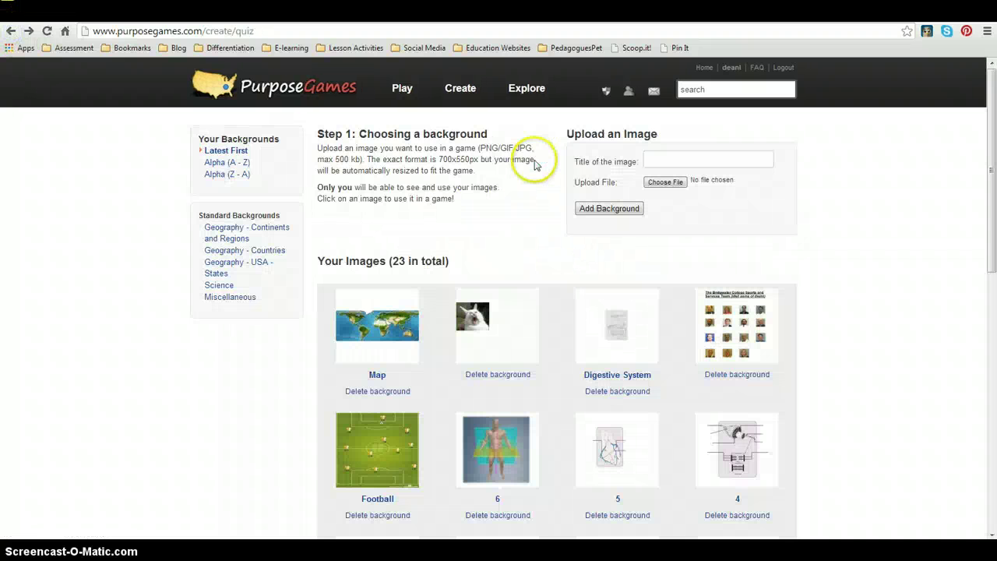
# - Choose the edited MAP.jpg as the background image to upload
pyautogui.click(679, 182)
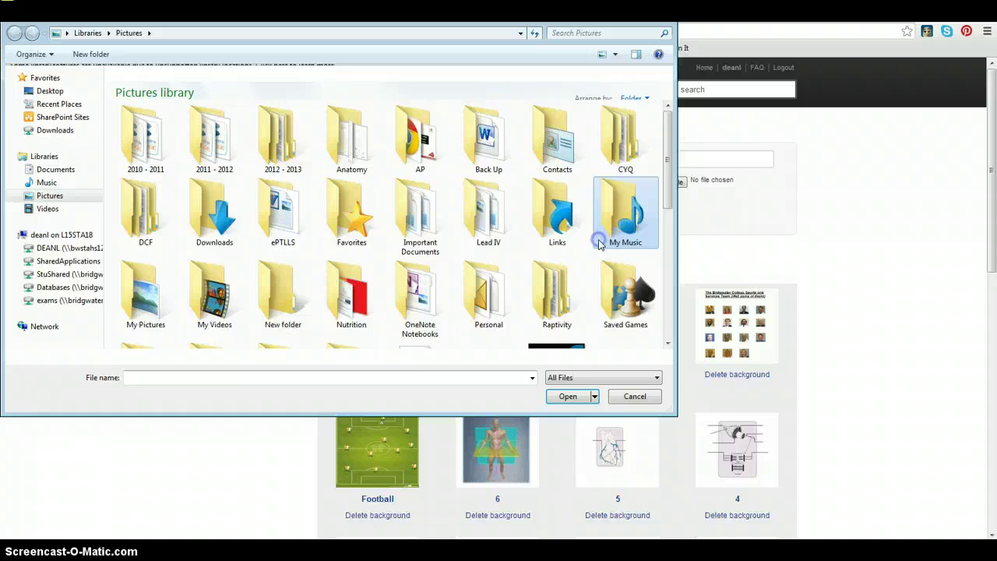
pyautogui.scroll(-10, 382, 312)
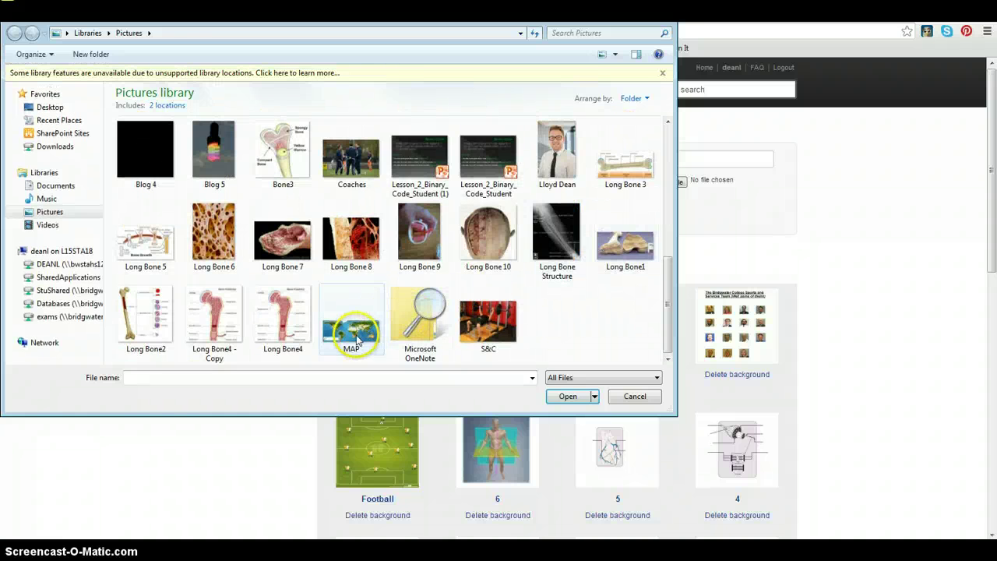
pyautogui.doubleClick(356, 339)
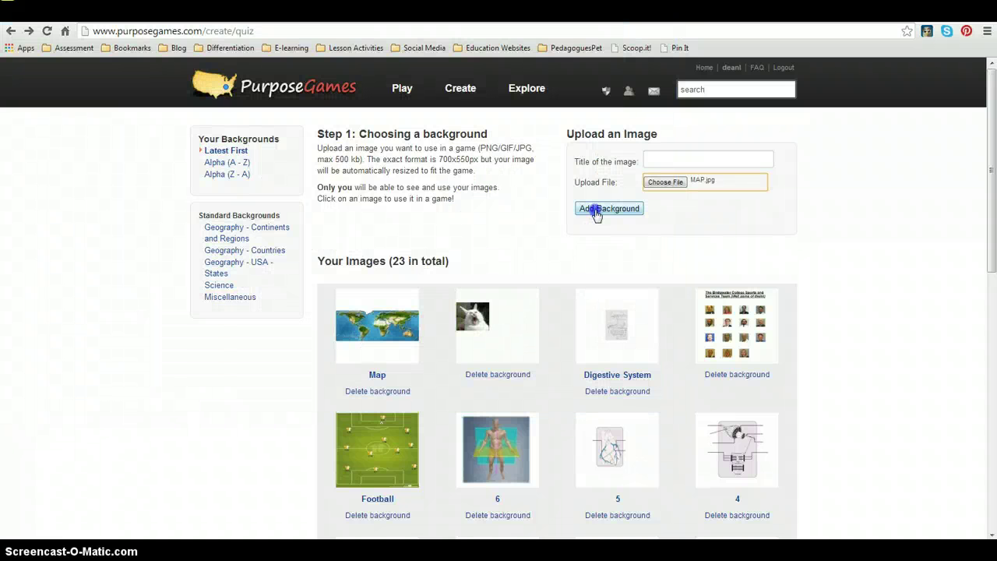
pyautogui.click(596, 208)
# - Title the image MAP1, add it as a background, and select it for the quiz
pyautogui.click(667, 159)
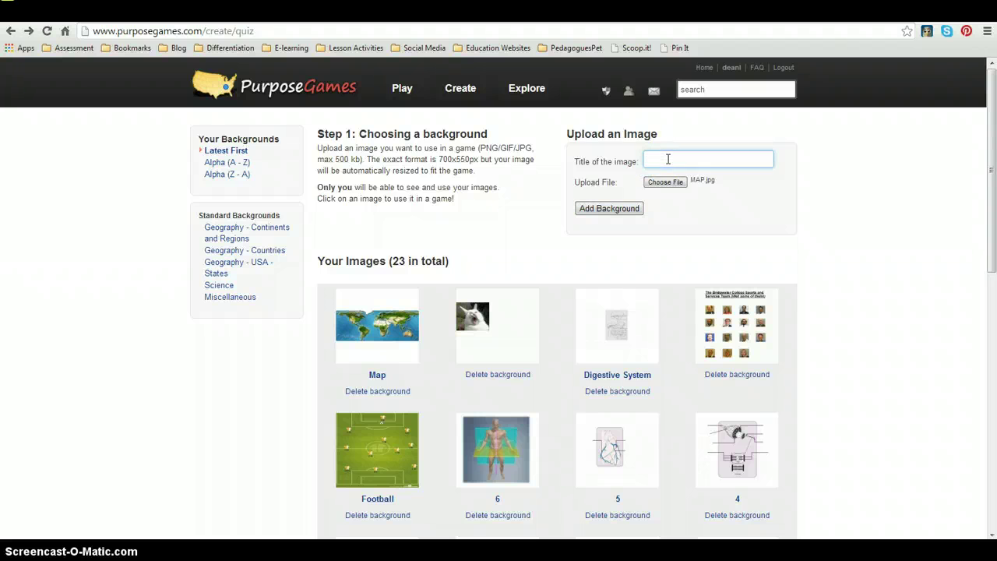
pyautogui.write('MAP1')
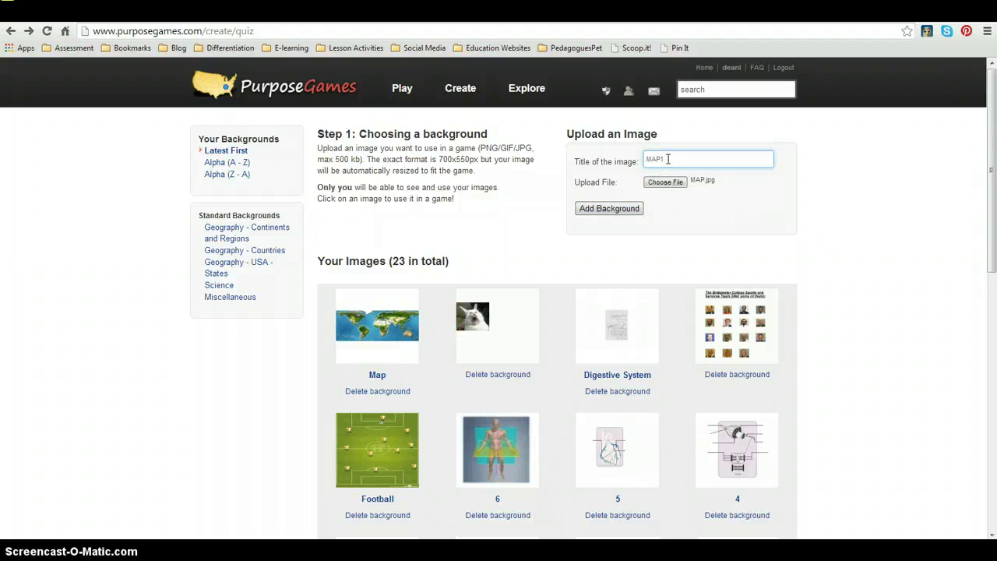
pyautogui.click(612, 209)
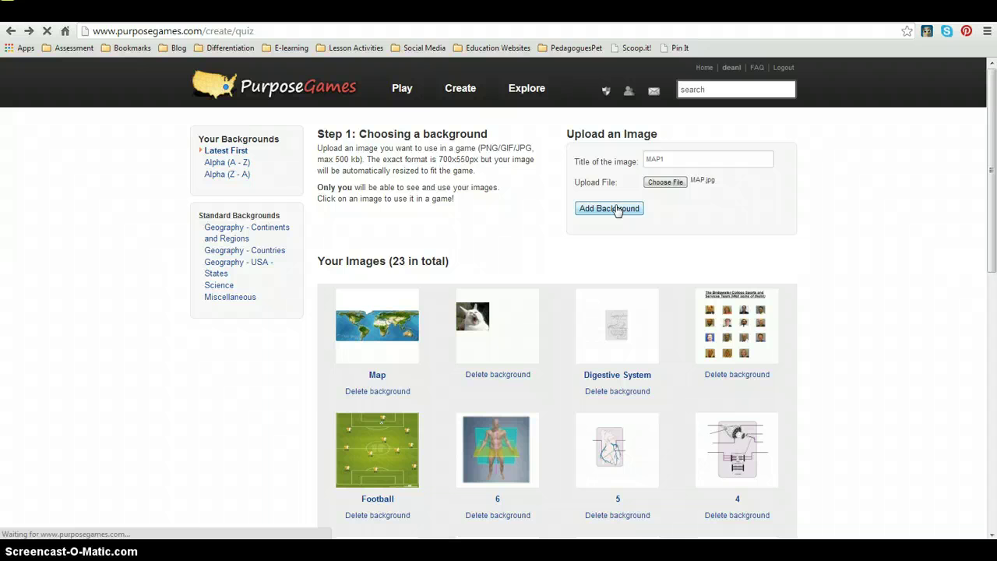
pyautogui.click(338, 356)
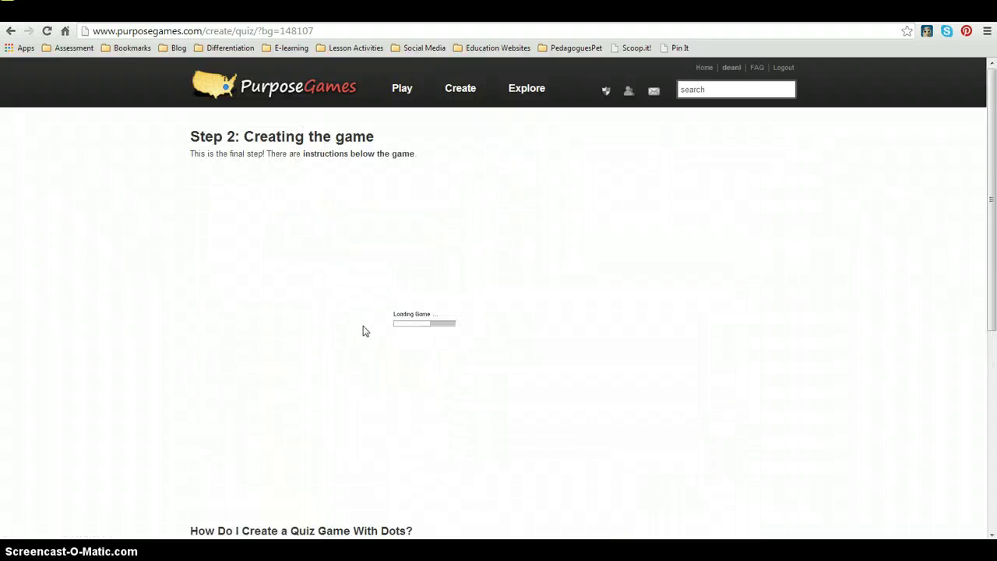
# - Let the Step 2 editor finish loading the MAP1 world map with the whitened logo patch
pyautogui.click(265, 390)
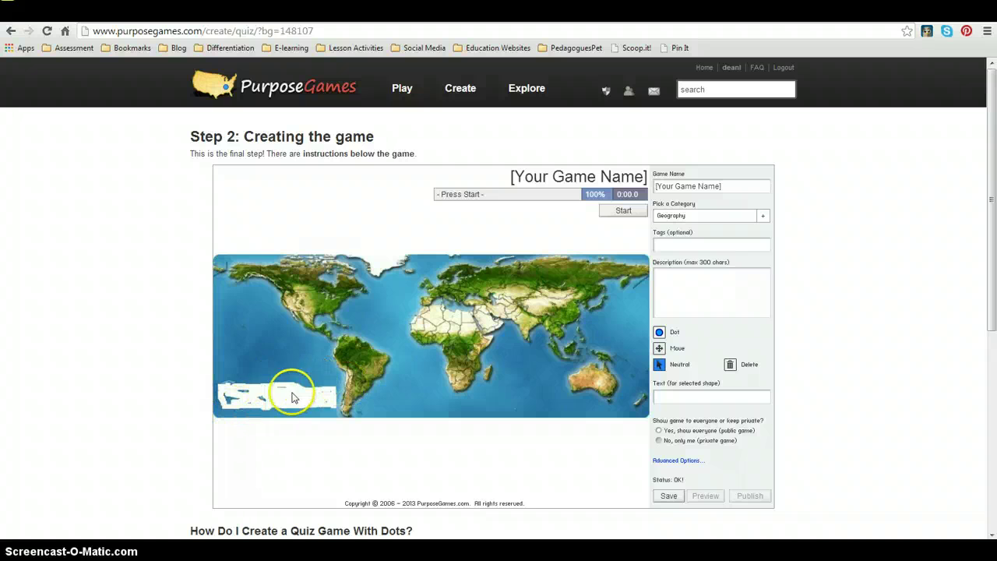